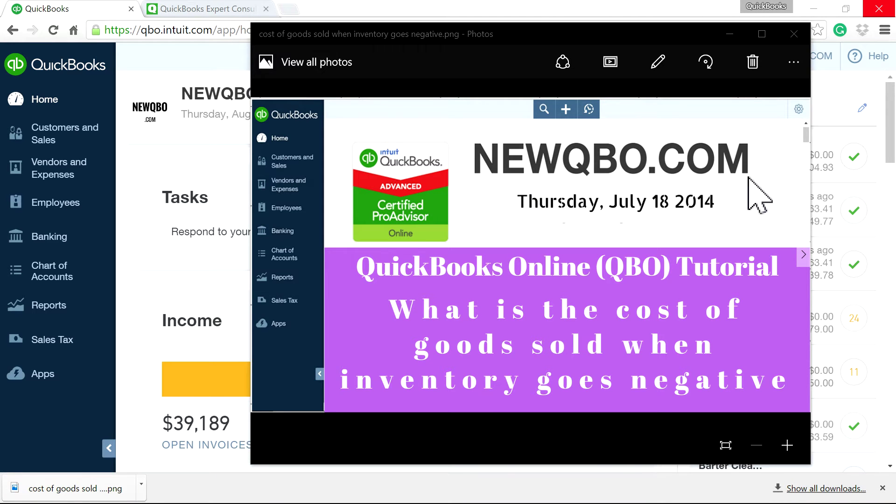
# - Open the Consulting page on the newqbo.com blog and review the paid phone consultation dates, times and prices
pyautogui.click(183, 7)
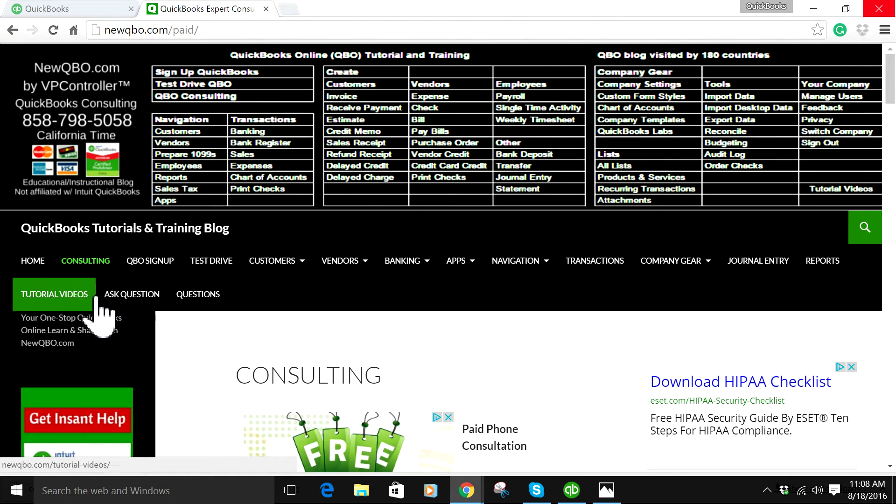
pyautogui.click(87, 261)
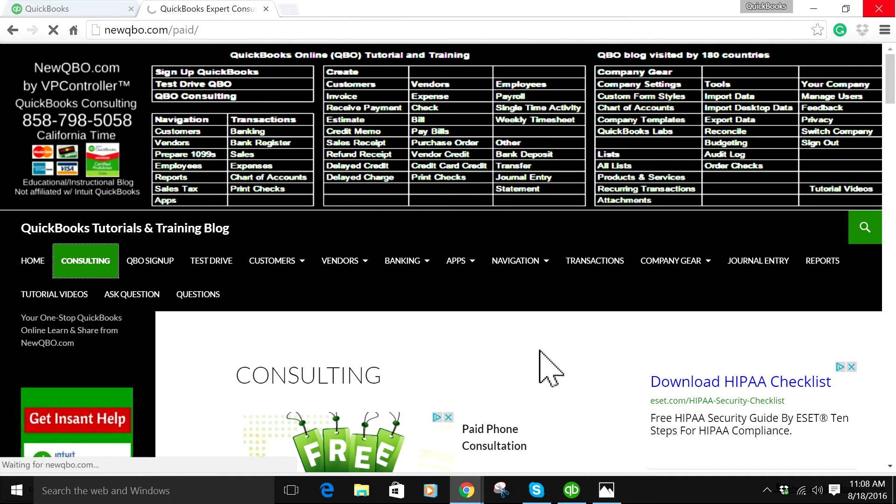
pyautogui.scroll(-9, 520, 341)
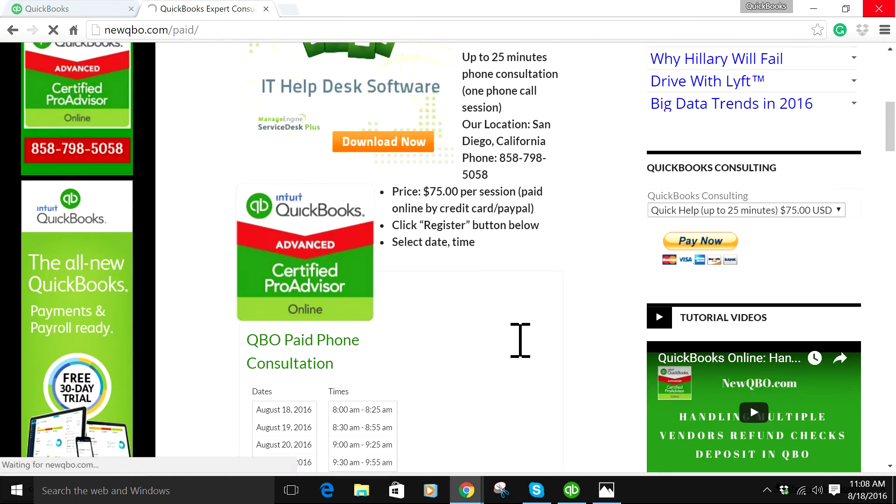
pyautogui.scroll(-6, 520, 341)
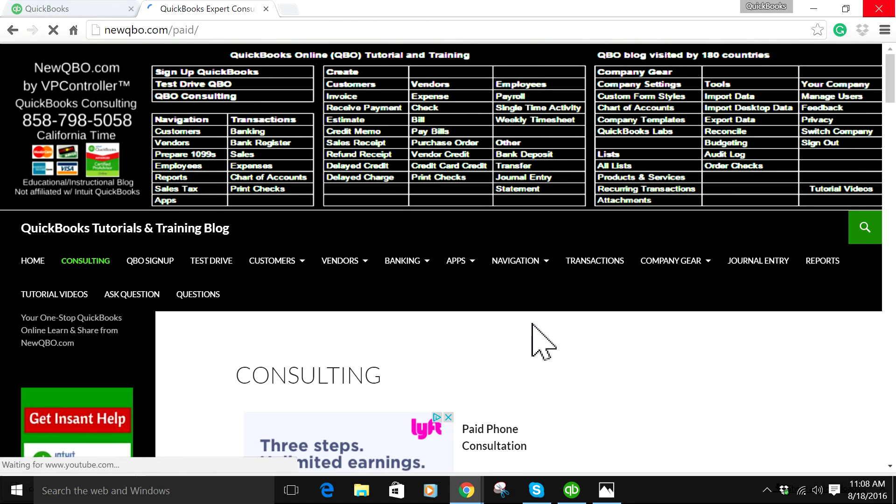
pyautogui.scroll(-15, 532, 325)
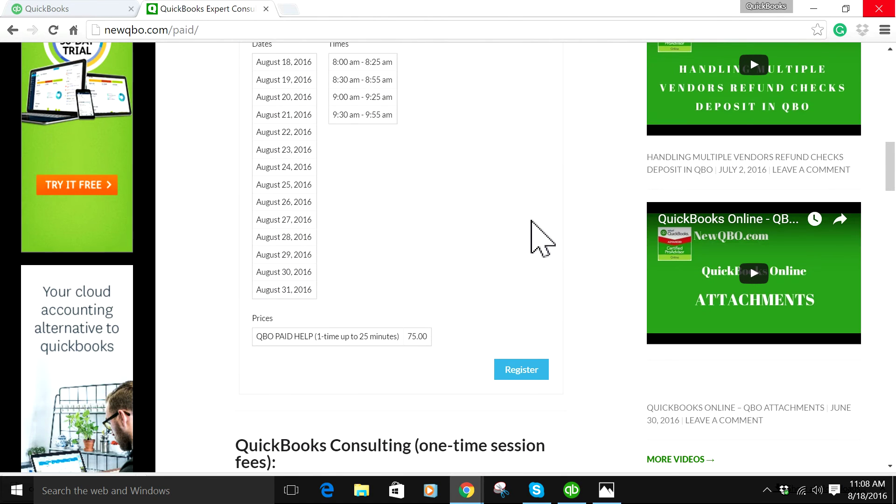
pyautogui.scroll(15, 513, 322)
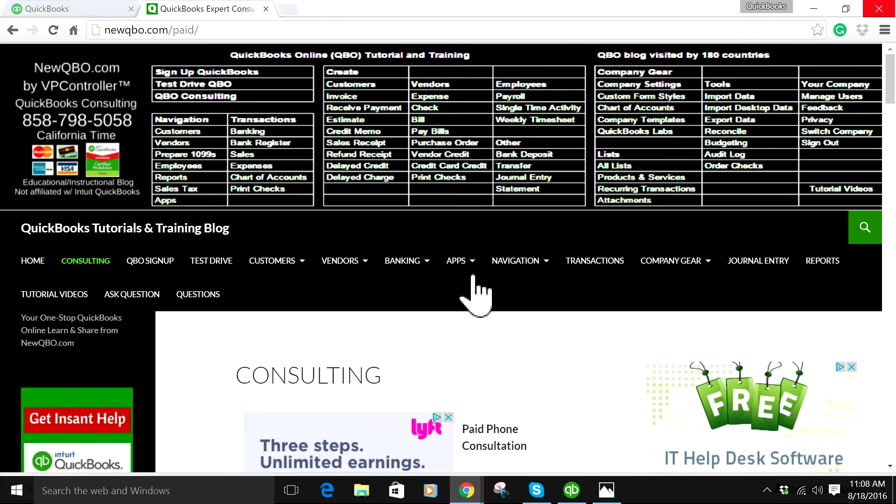
# - Switch back to QuickBooks Online and open the Products and Services list
pyautogui.click(607, 489)
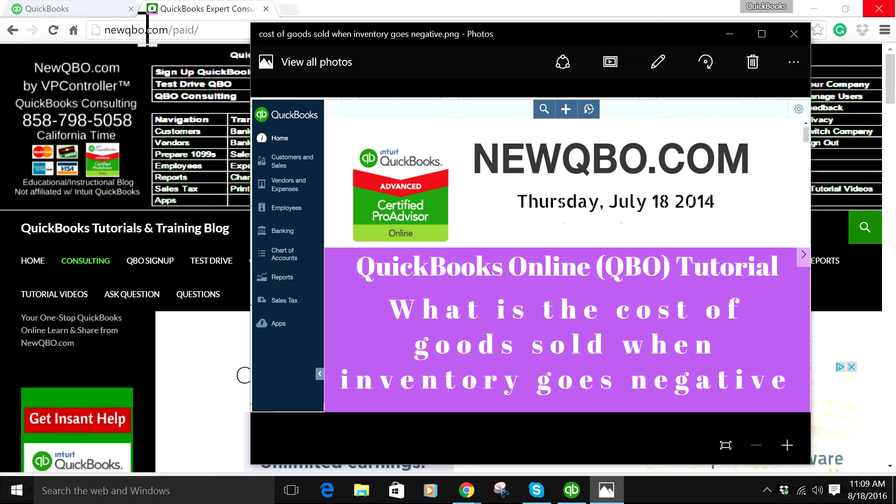
pyautogui.click(58, 9)
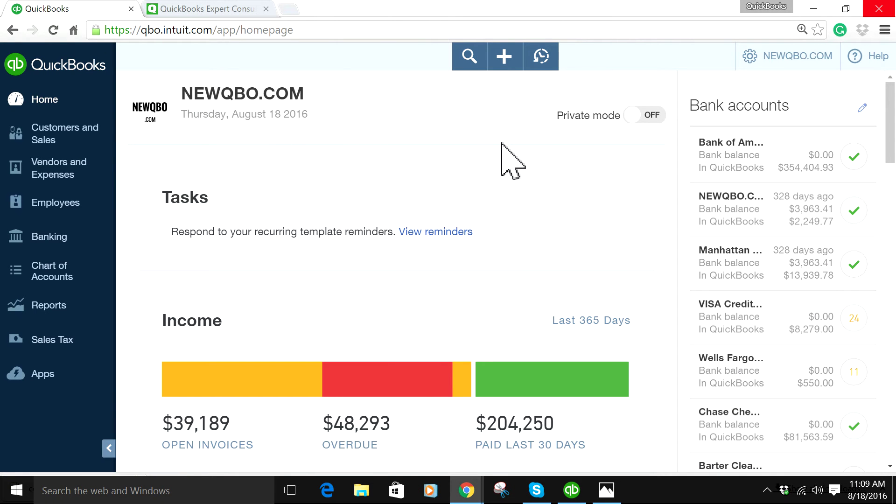
pyautogui.click(794, 61)
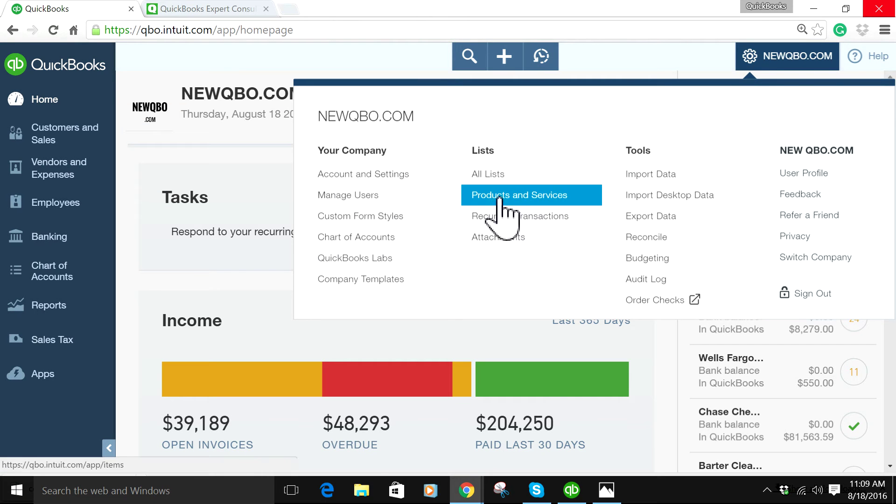
pyautogui.click(533, 196)
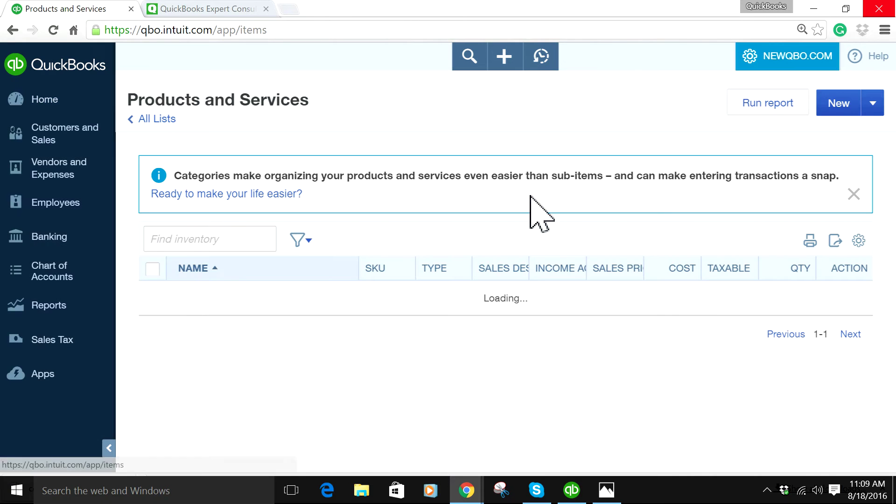
# - Search the inventory for "samsung" and check the quantities of the matching products
pyautogui.click(237, 234)
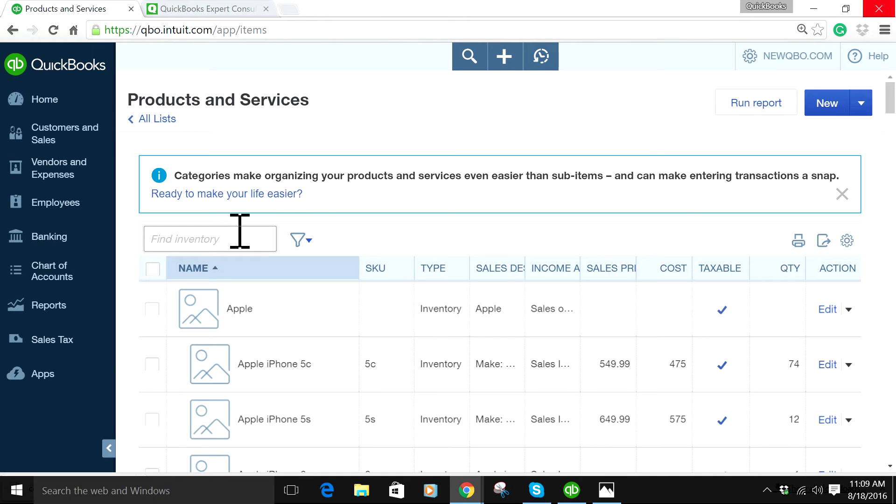
pyautogui.write('sams')
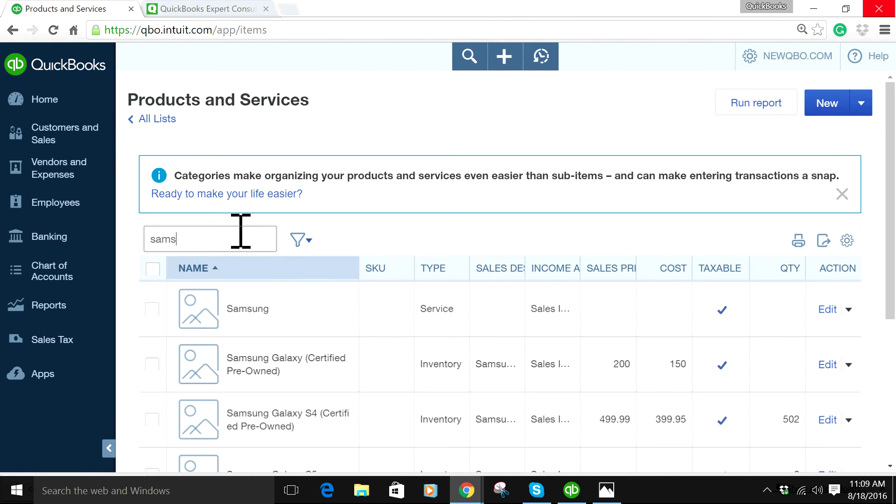
pyautogui.write('ung')
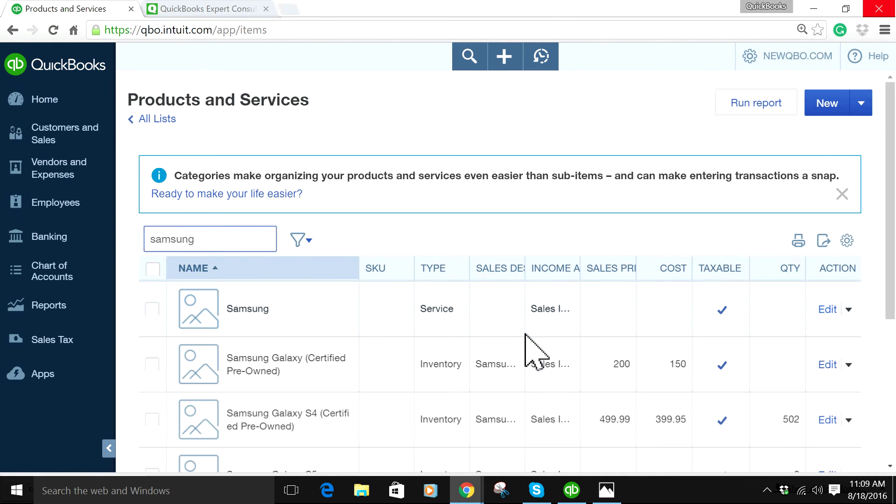
pyautogui.scroll(-3, 492, 316)
pyautogui.scroll(-2, 541, 340)
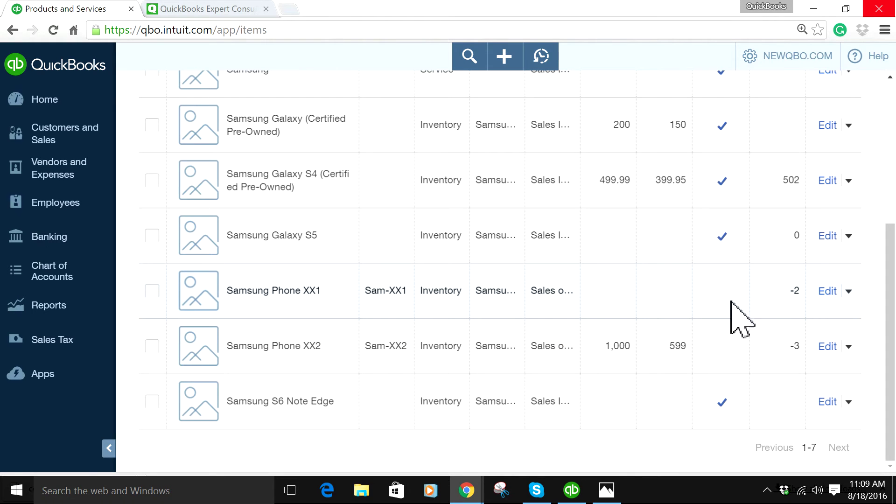
# - Open the Samsung Phone XX1 product, check its quantity on hand, sales price and cost, and close it without saving
pyautogui.click(755, 311)
pyautogui.scroll(-6, 755, 312)
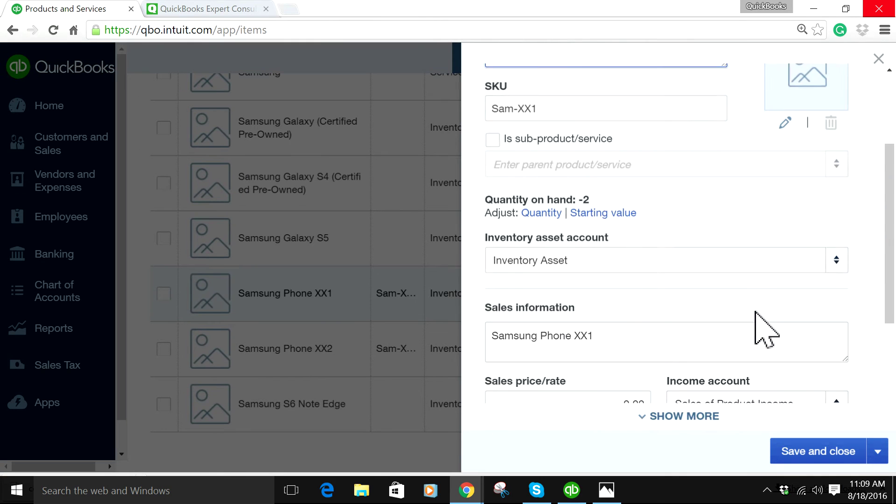
pyautogui.scroll(-1, 755, 312)
pyautogui.scroll(2, 759, 313)
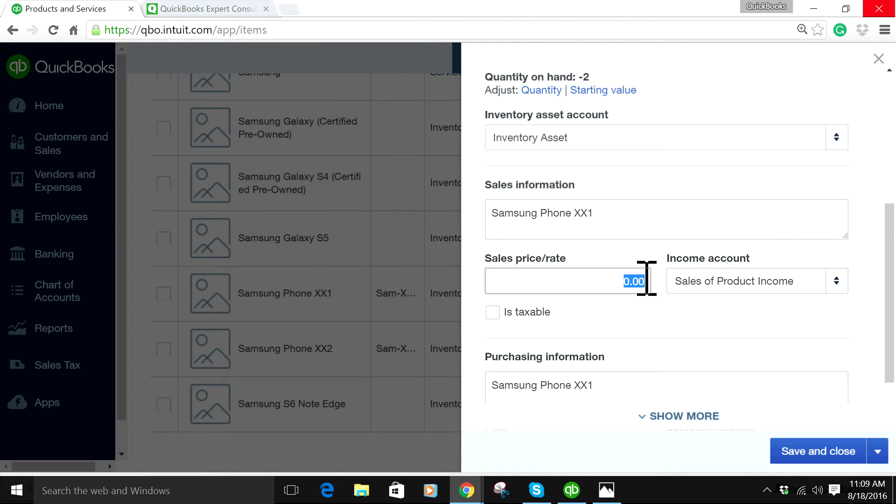
pyautogui.scroll(-2, 656, 322)
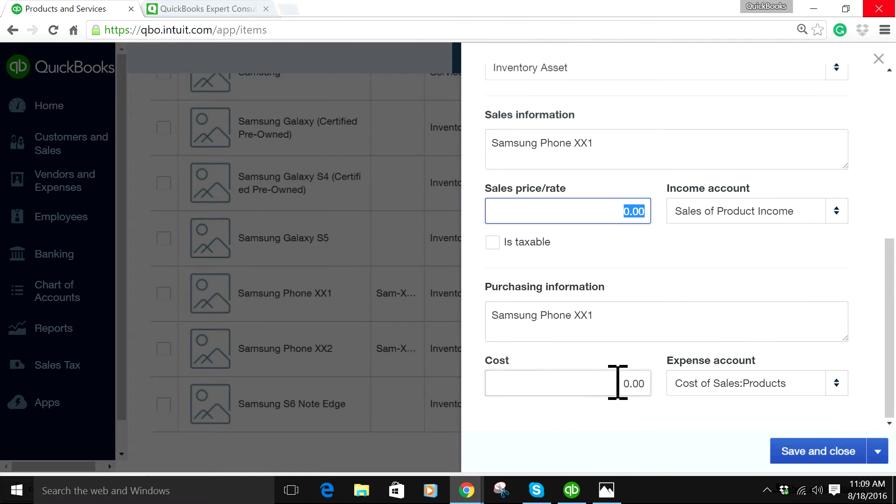
pyautogui.click(638, 381)
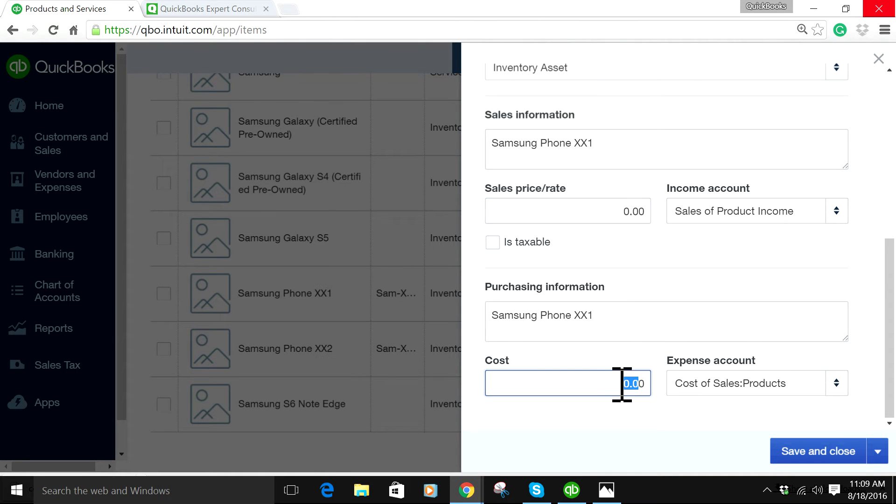
pyautogui.click(660, 294)
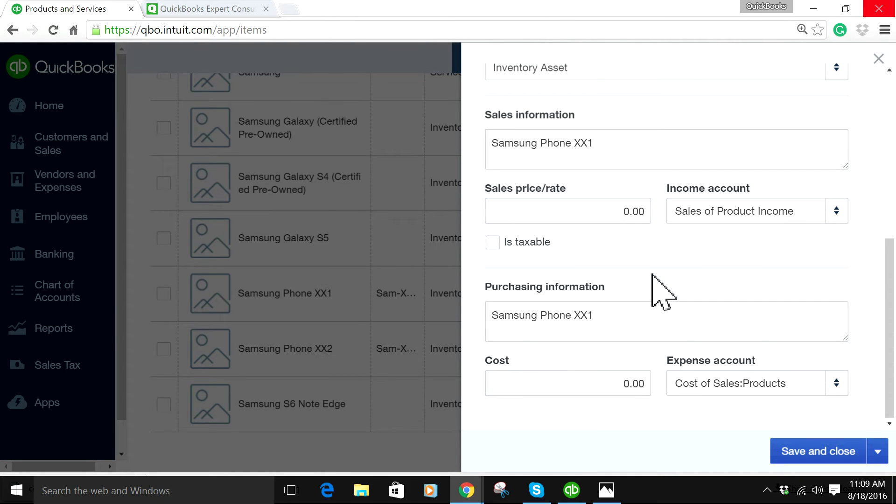
pyautogui.click(620, 208)
pyautogui.click(651, 240)
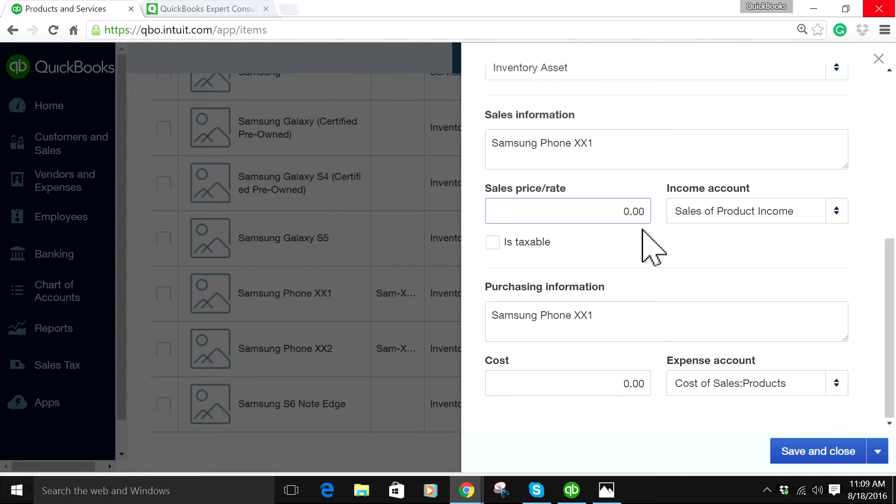
pyautogui.scroll(5, 864, 304)
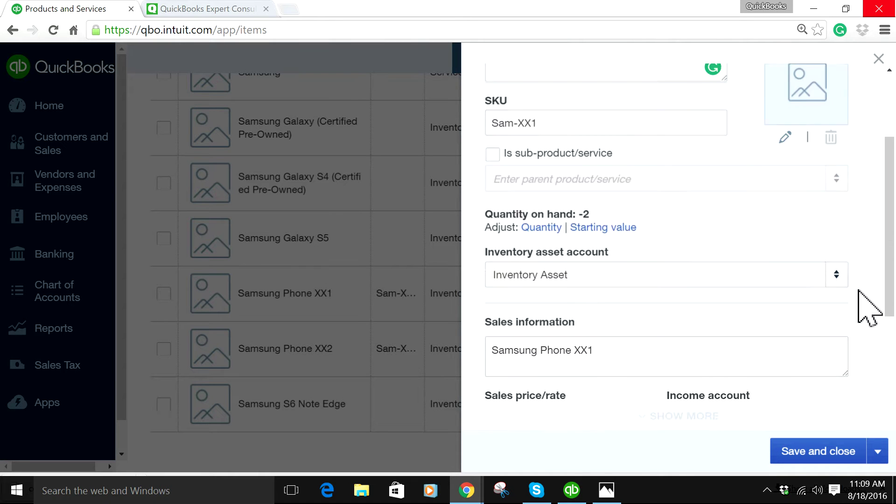
pyautogui.click(879, 60)
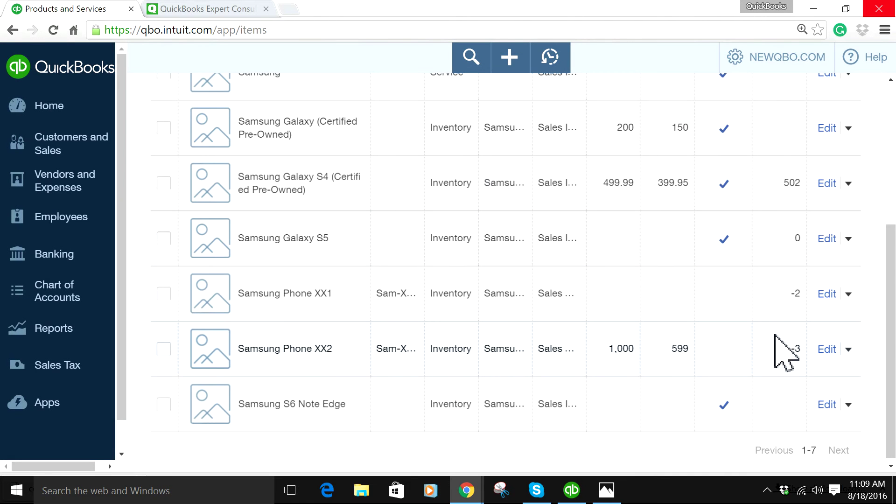
# - Run the product report for Samsung Phone XX1 from the Products and Services list
pyautogui.click(848, 294)
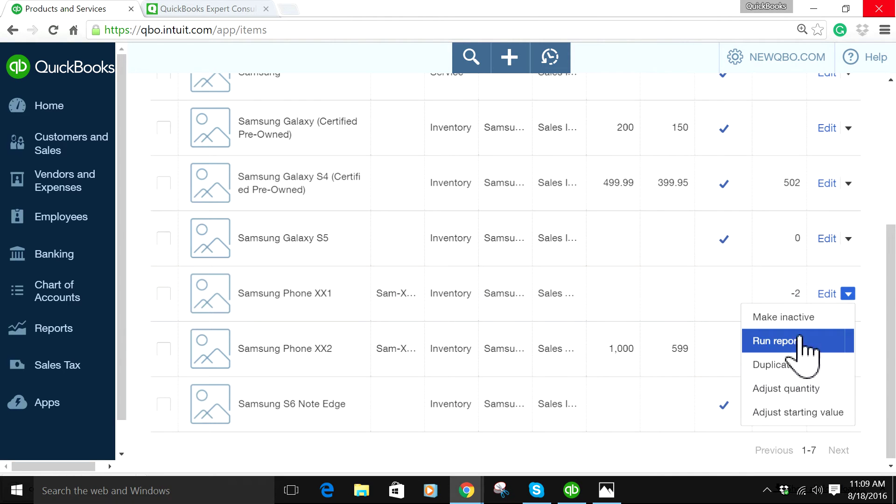
pyautogui.click(848, 295)
pyautogui.click(848, 294)
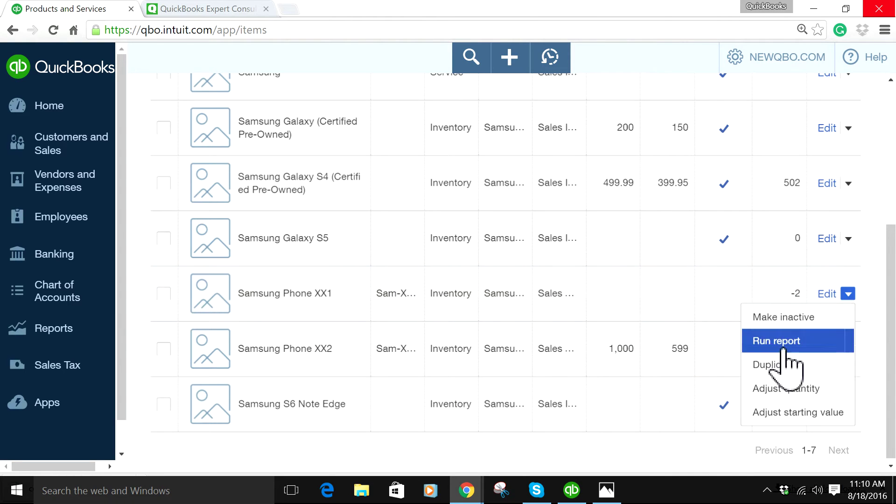
pyautogui.click(800, 364)
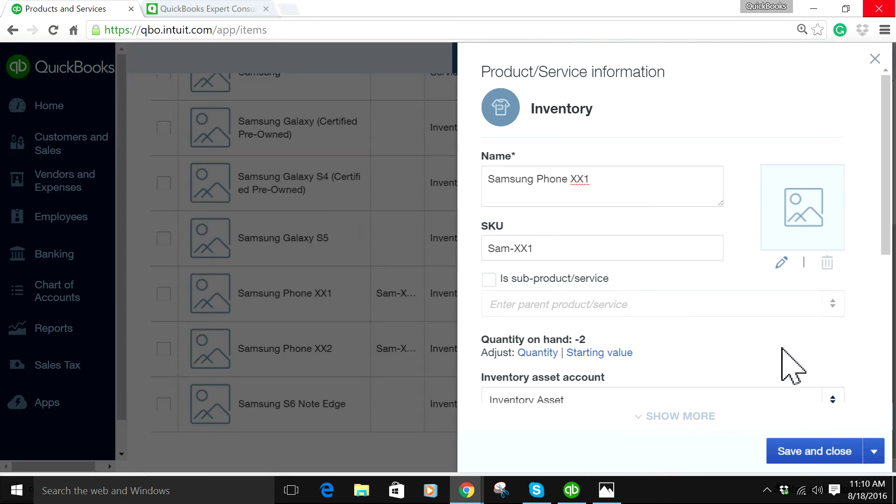
pyautogui.click(879, 60)
pyautogui.click(848, 295)
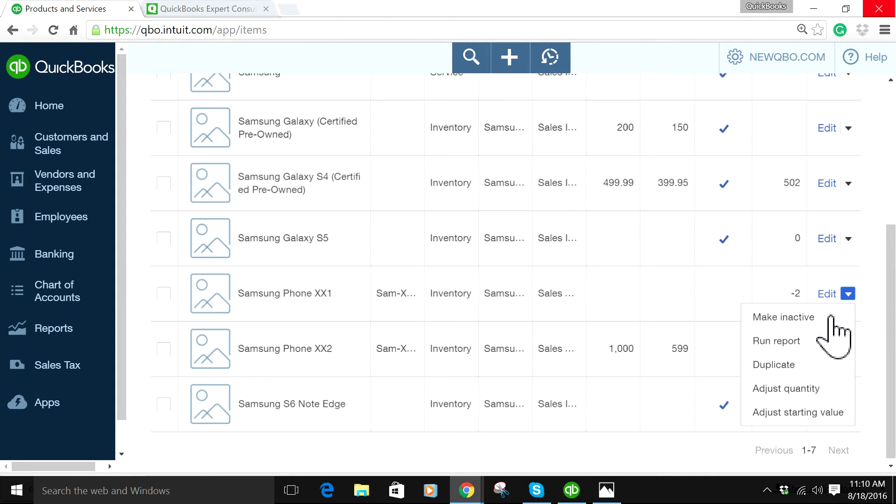
pyautogui.click(770, 341)
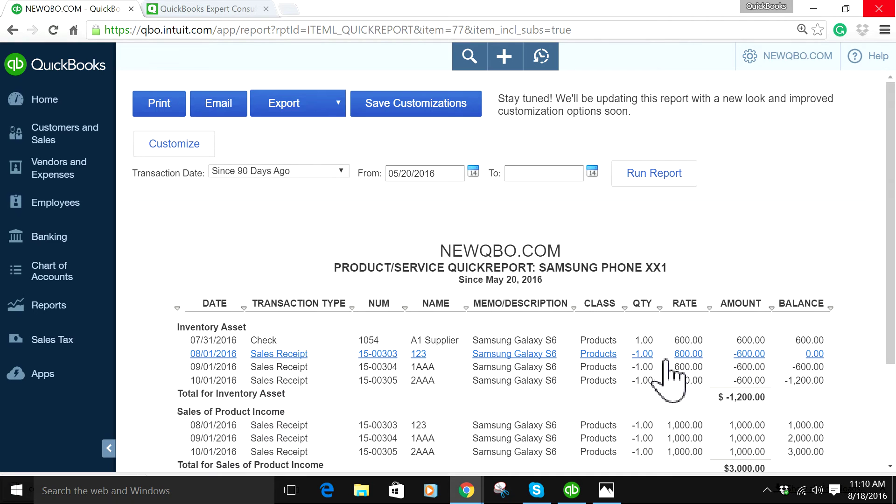
# - Examine the Inventory Asset, Sales of Product Income and Cost of Sales sections of the Samsung Phone XX1 report
pyautogui.scroll(-1, 725, 383)
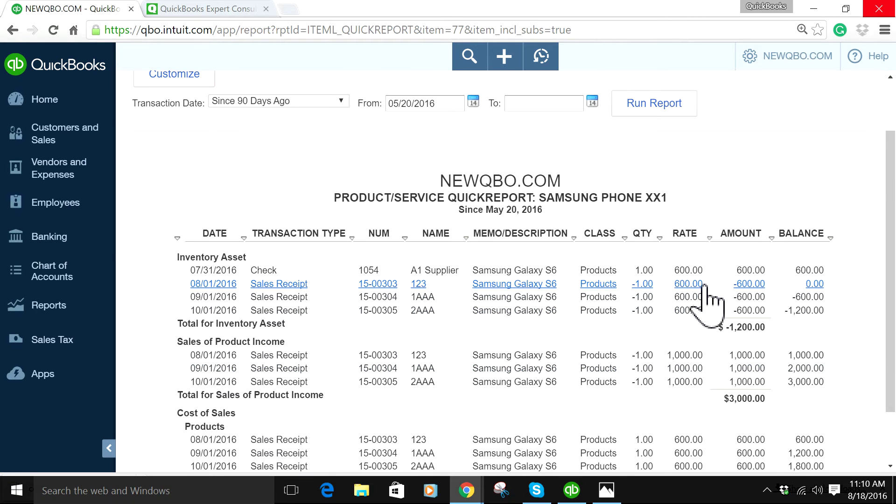
pyautogui.scroll(-1, 759, 379)
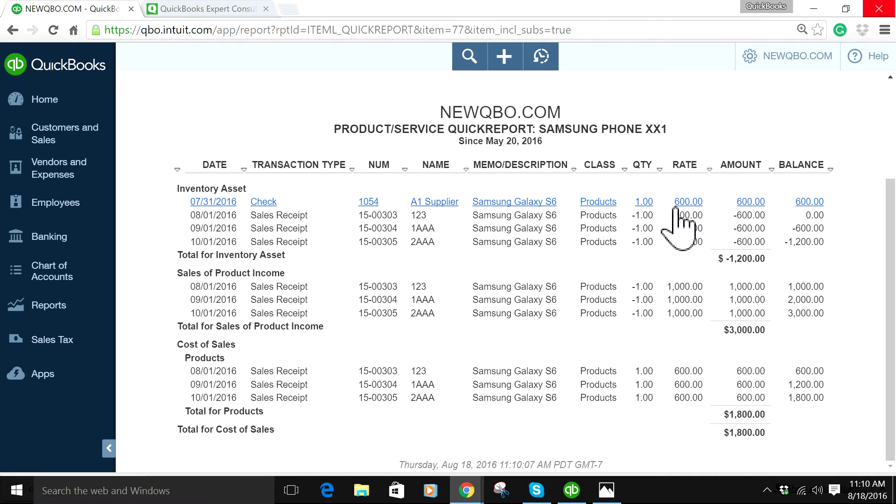
pyautogui.scroll(1, 686, 218)
pyautogui.scroll(3, 690, 219)
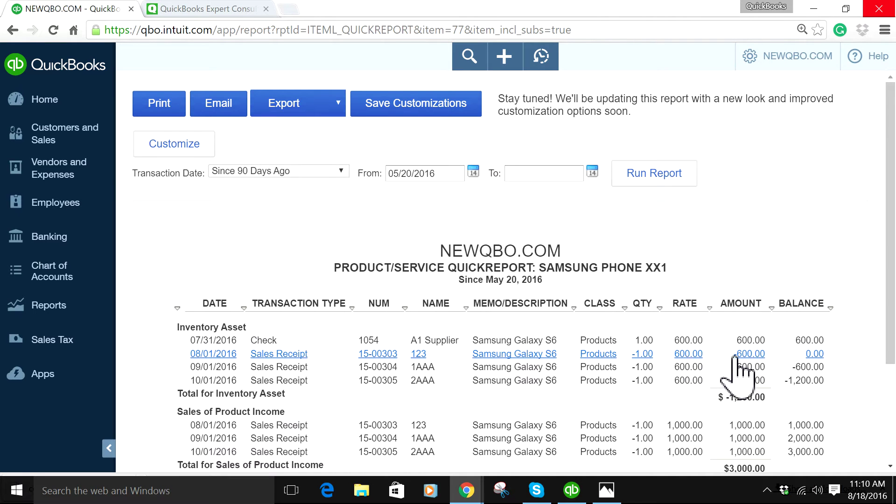
pyautogui.scroll(-3, 729, 372)
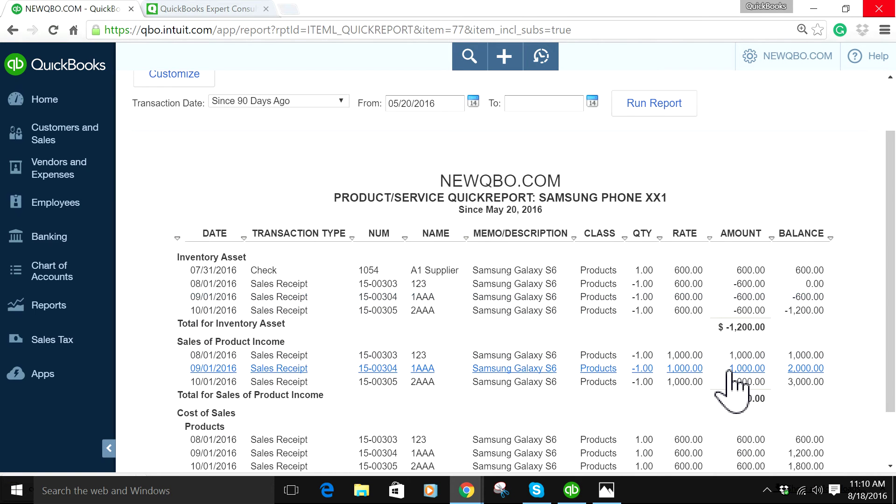
pyautogui.scroll(-3, 724, 409)
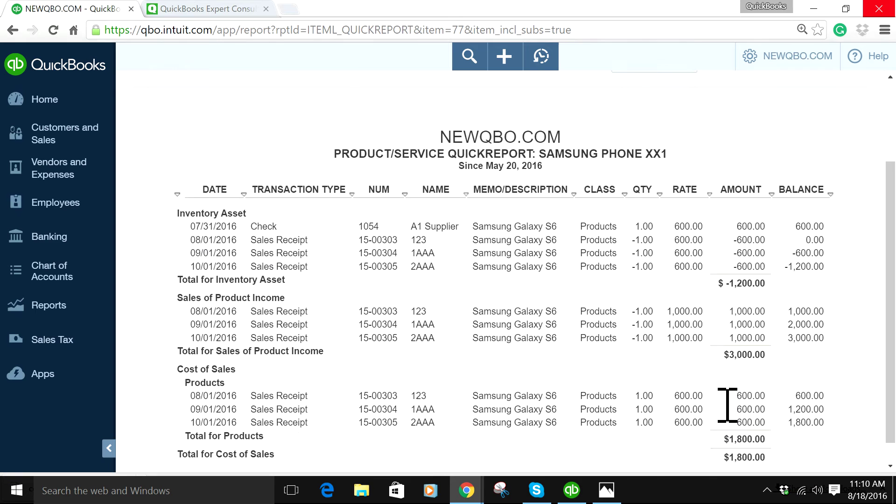
pyautogui.scroll(3, 725, 411)
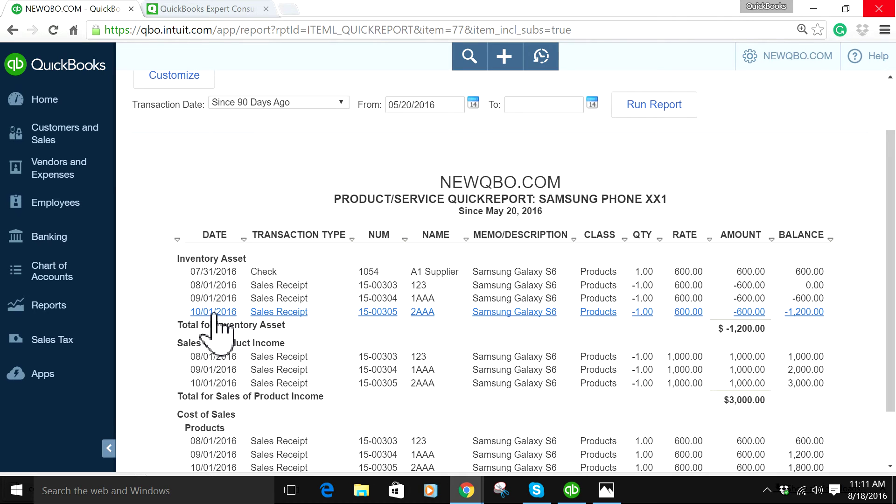
pyautogui.scroll(-2, 784, 327)
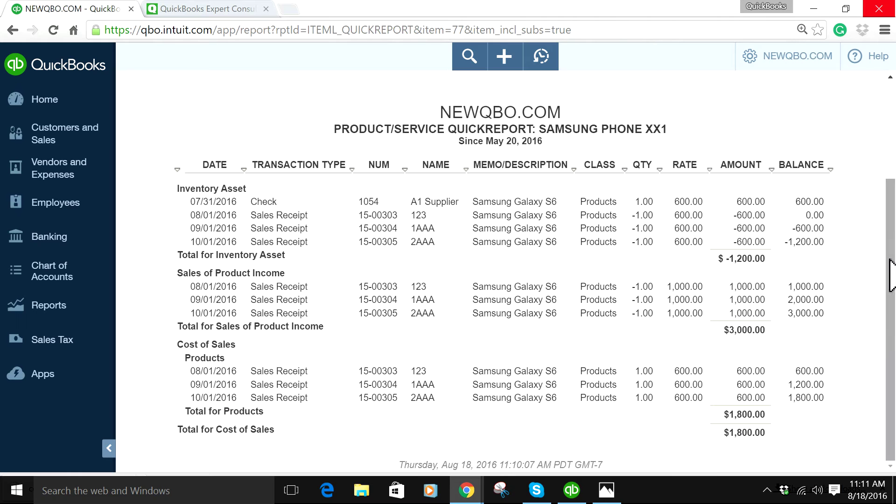
# - Capture the full Samsung Phone XX1 report with Snipping Tool and view the captured snip
pyautogui.click(501, 490)
pyautogui.click(650, 44)
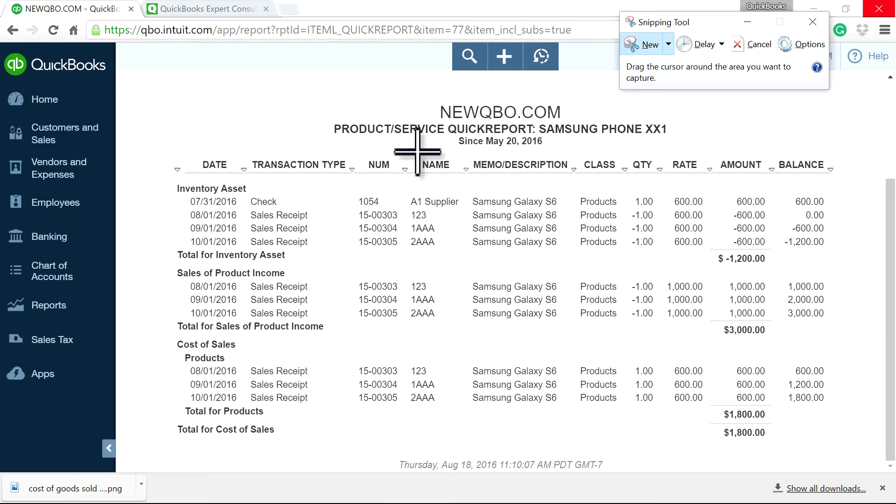
pyautogui.moveTo(150, 91); pyautogui.dragTo(847, 456)
pyautogui.click(812, 9)
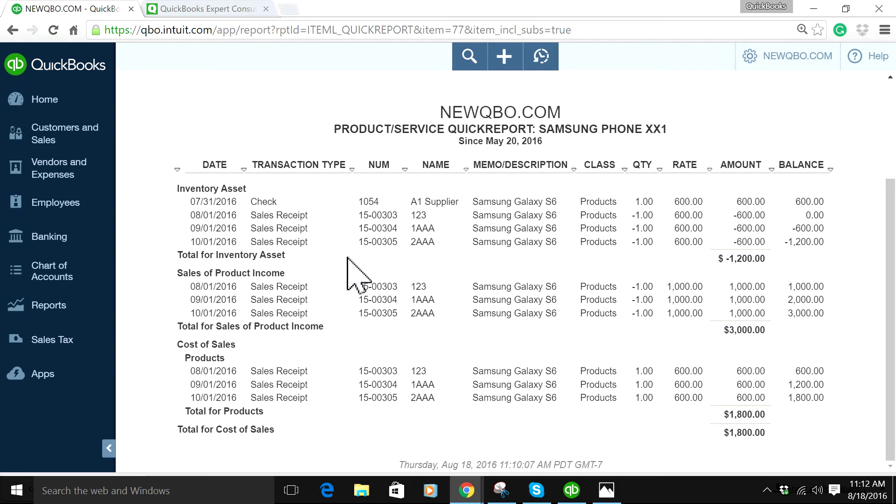
pyautogui.click(606, 492)
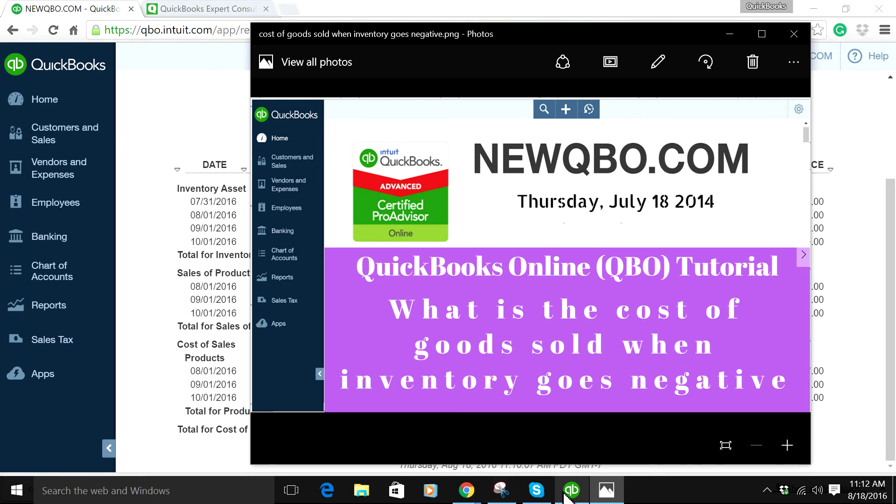
pyautogui.click(502, 492)
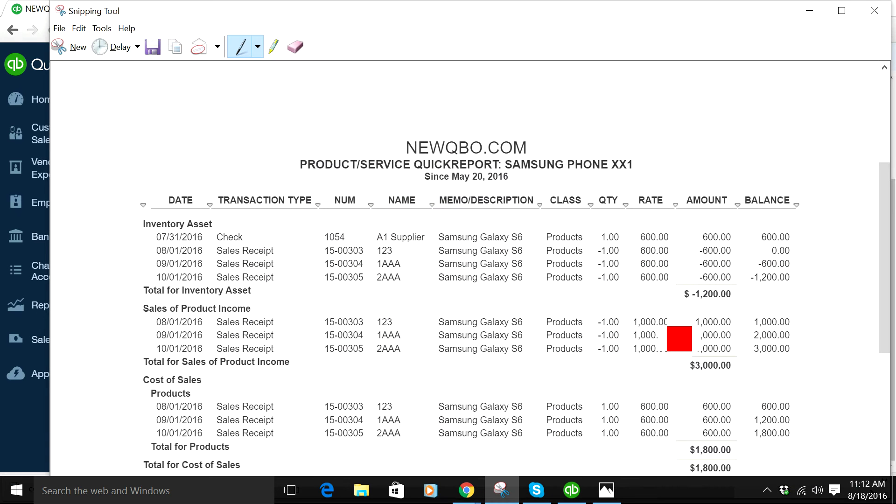
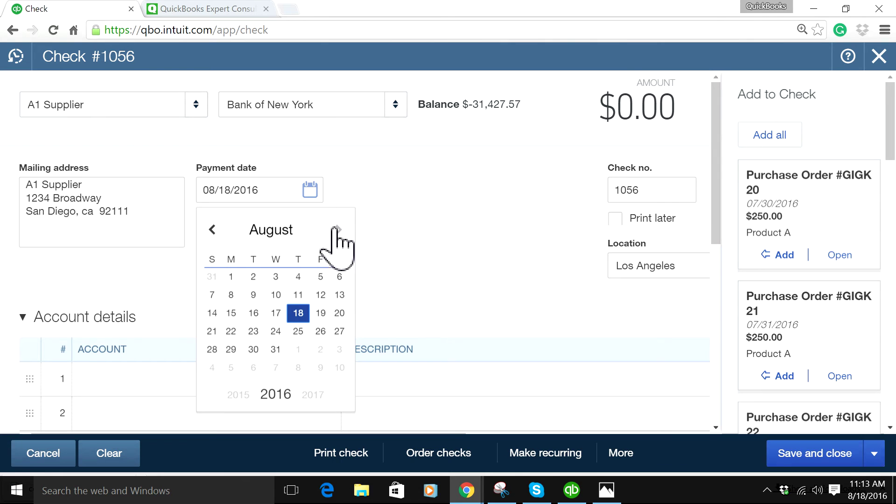
# - Set the payment date of the A1 Supplier check to 11/01/2016
pyautogui.click(336, 229)
pyautogui.click(337, 229)
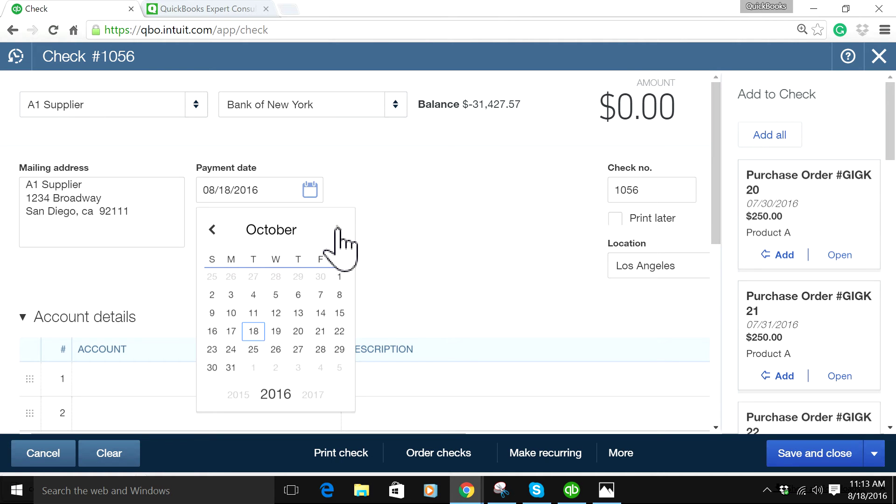
pyautogui.click(337, 230)
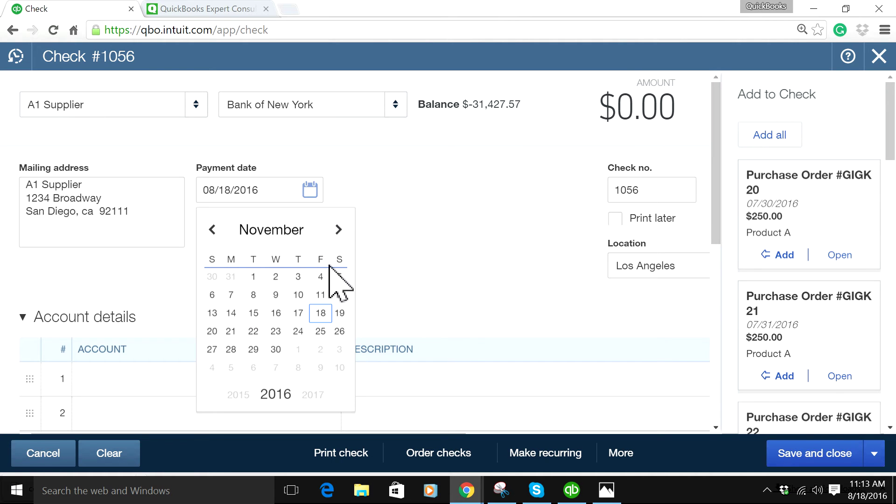
pyautogui.click(254, 278)
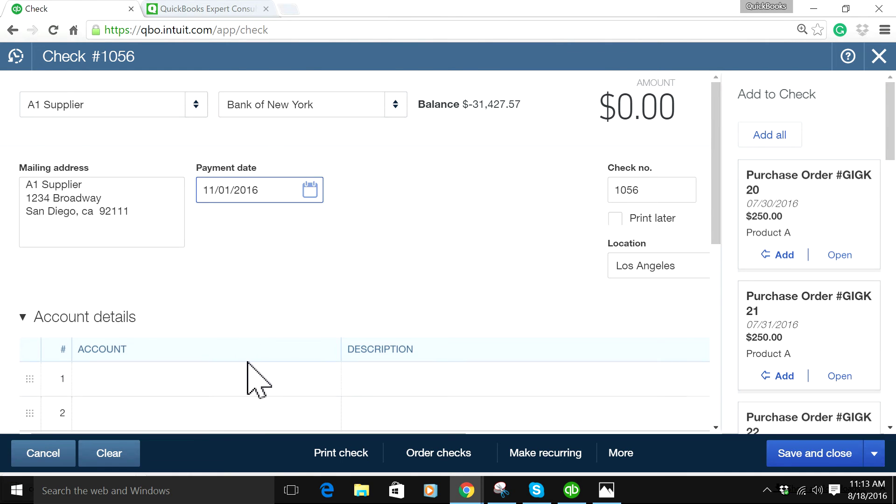
# - Add Samsung Phone XX1 as the first line in the check's item details
pyautogui.scroll(-6, 256, 376)
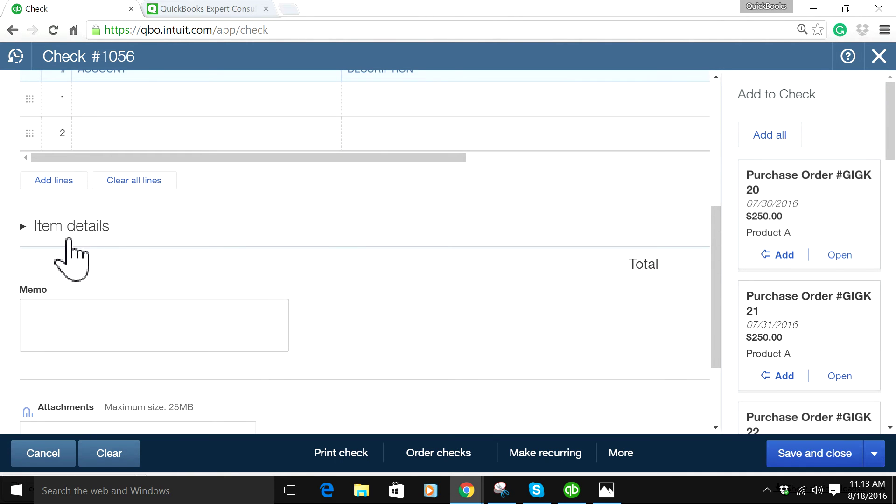
pyautogui.click(42, 226)
pyautogui.click(114, 289)
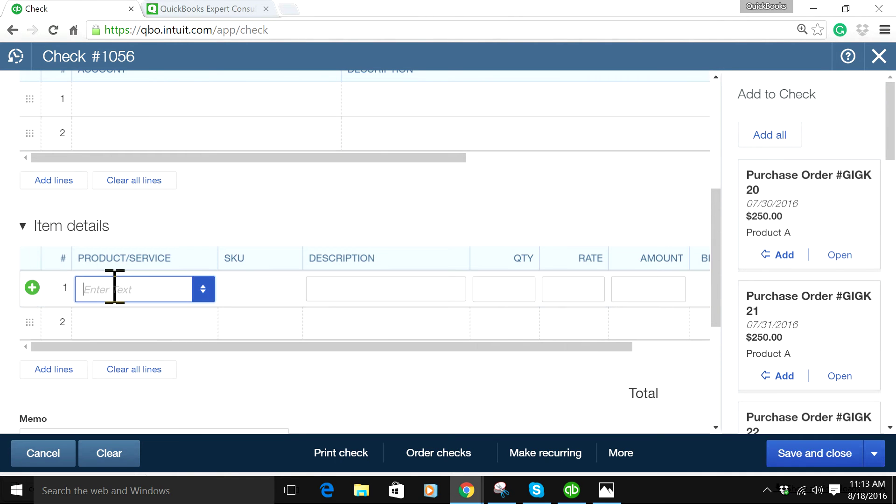
pyautogui.write('Sams')
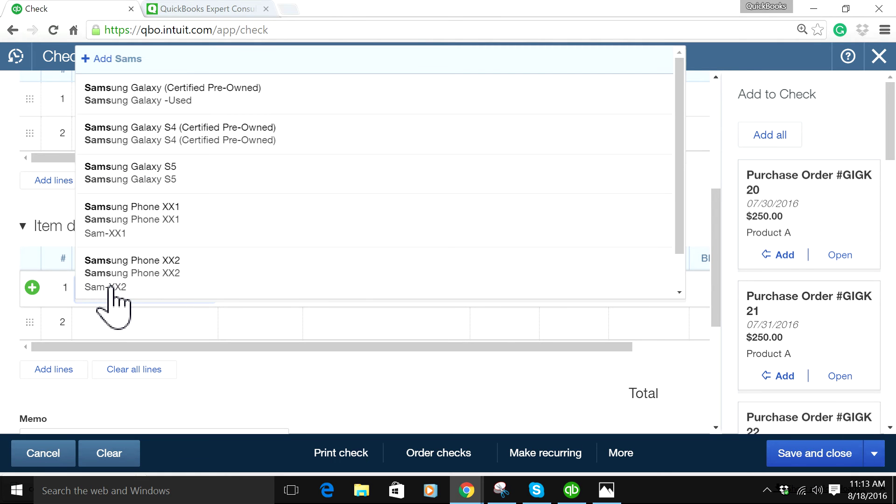
pyautogui.click(140, 233)
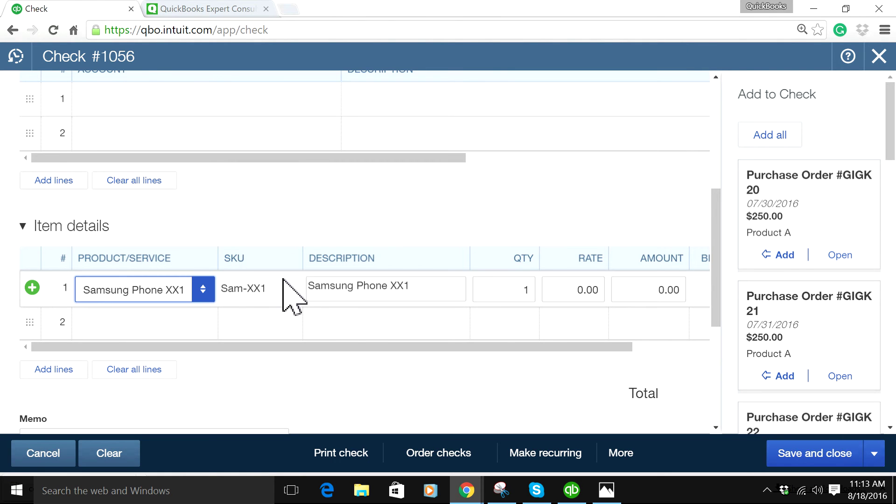
# - Set the Samsung Phone XX1 line to quantity 2 at a rate of 800
pyautogui.click(488, 287)
pyautogui.doubleClick(525, 290)
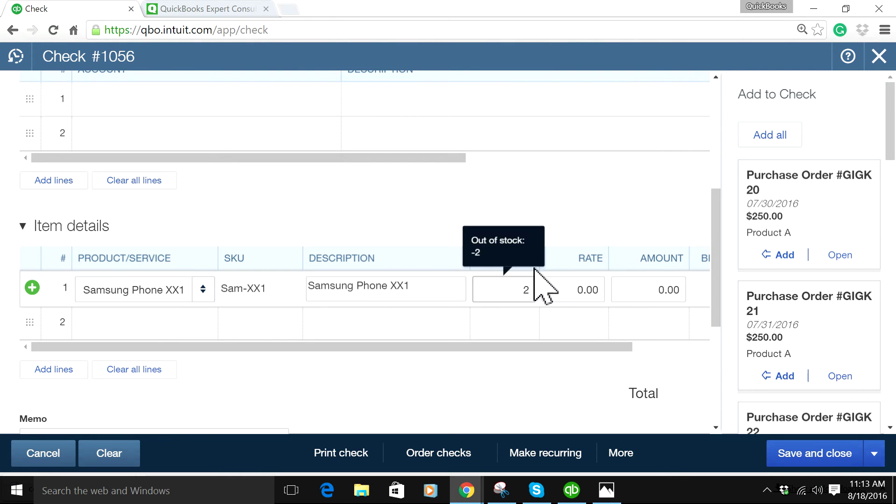
pyautogui.write('2')
pyautogui.click(556, 182)
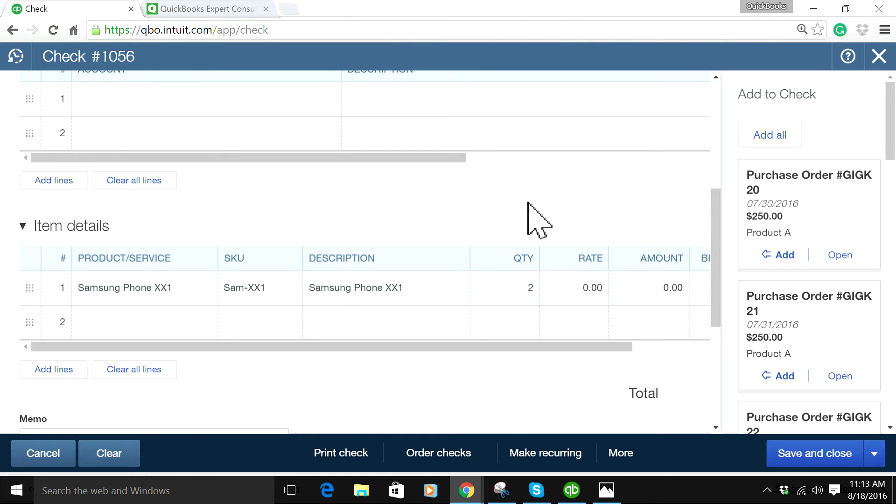
pyautogui.click(590, 288)
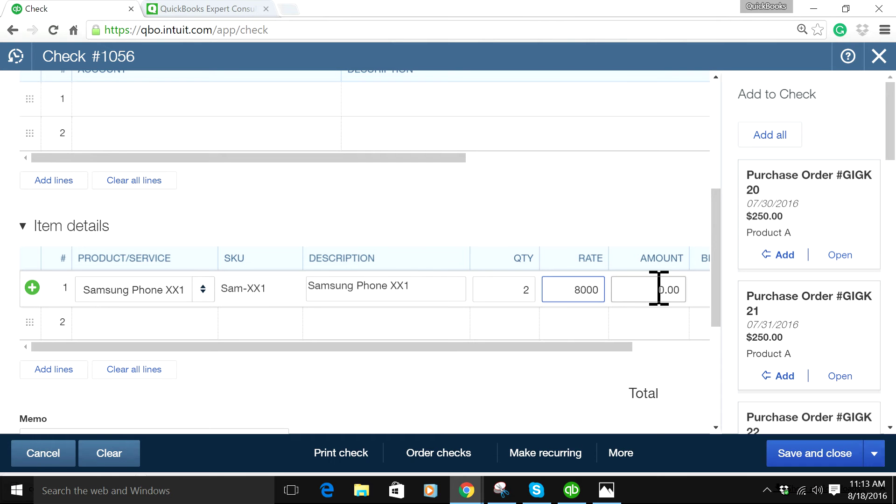
pyautogui.click(607, 392)
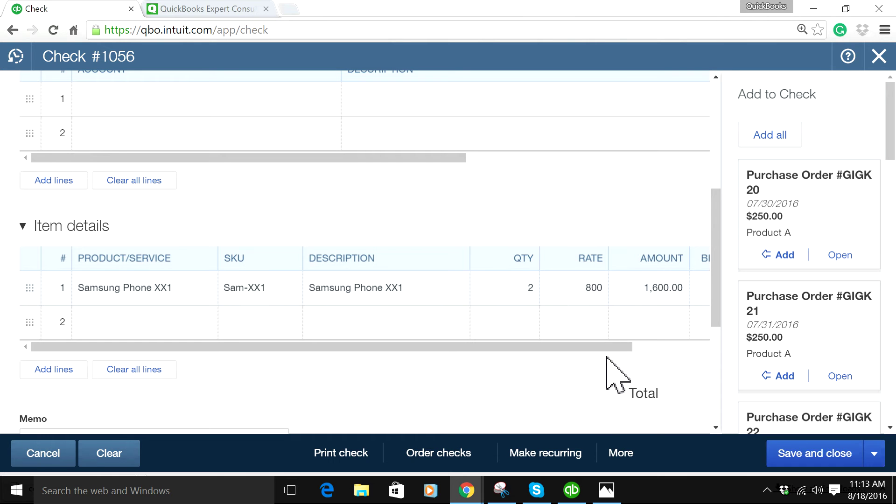
# - Review the remaining item columns and the check header, and save and close the check
pyautogui.moveTo(615, 350); pyautogui.dragTo(719, 350)
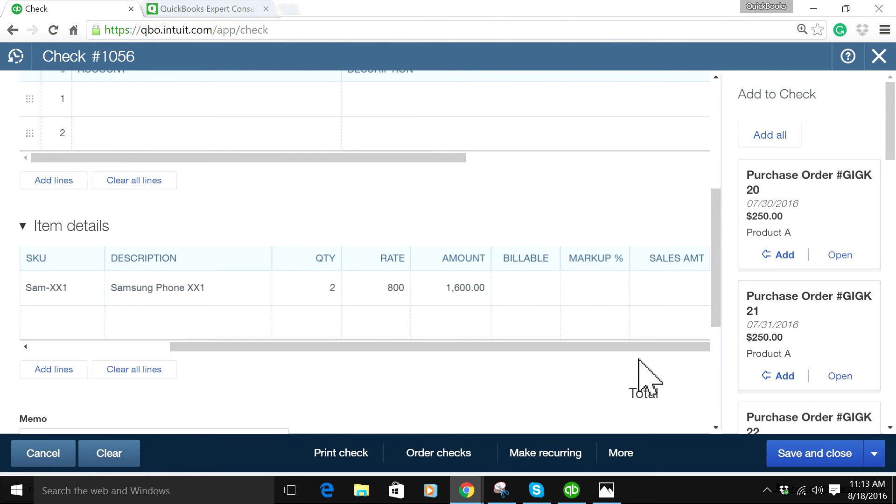
pyautogui.moveTo(639, 348); pyautogui.dragTo(725, 348)
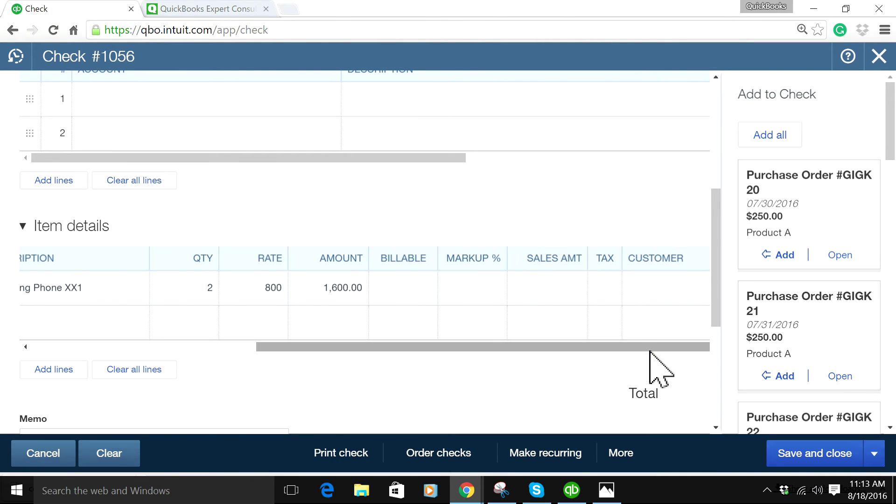
pyautogui.moveTo(649, 349); pyautogui.dragTo(730, 355)
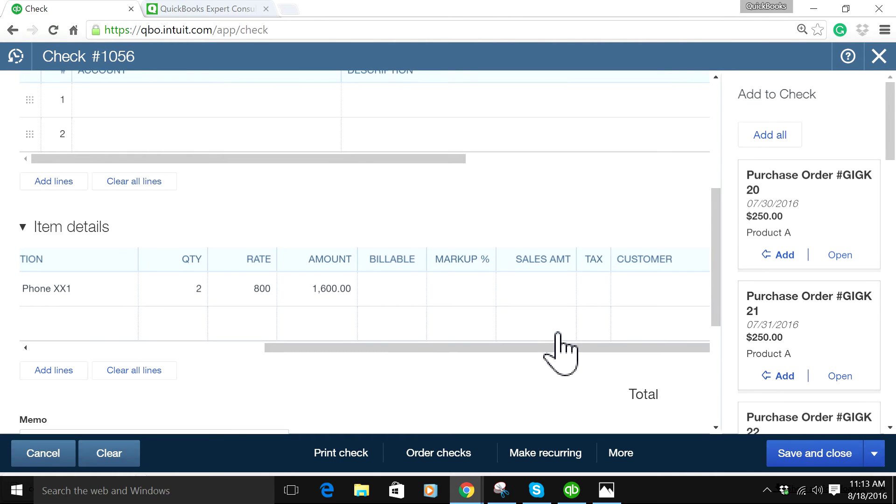
pyautogui.scroll(6, 556, 350)
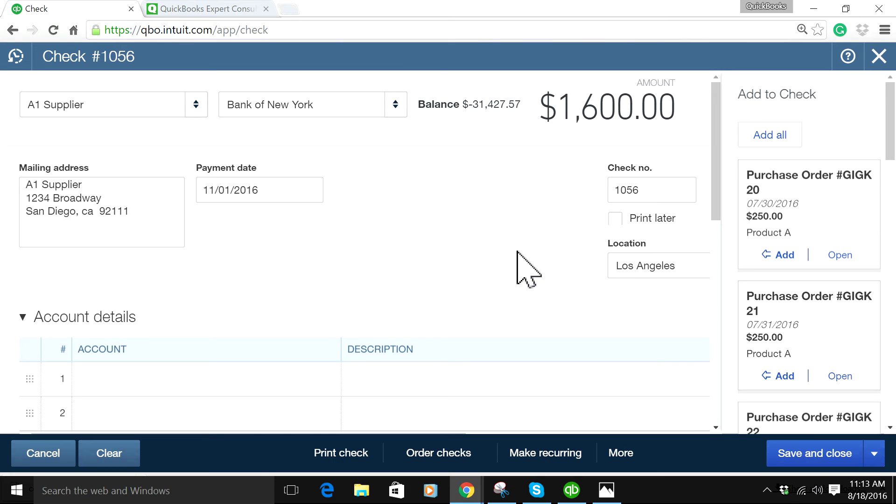
pyautogui.click(779, 458)
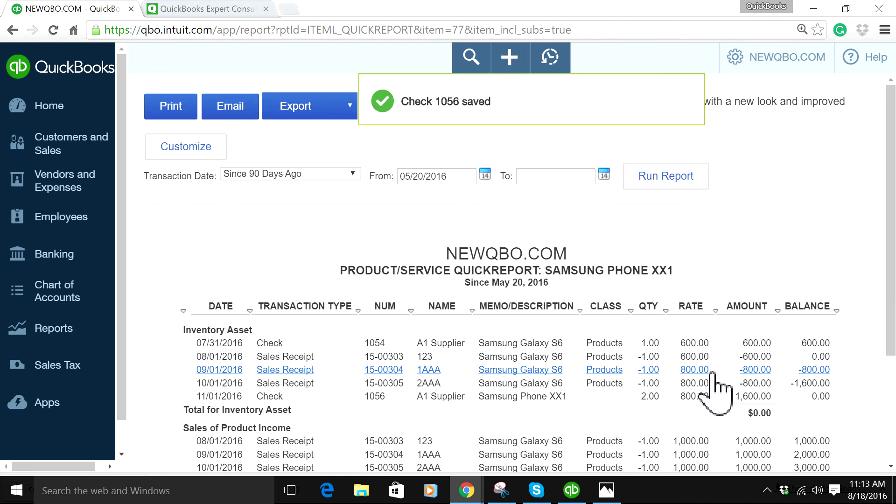
# - Compare the updated Samsung Phone XX1 report with the earlier snip in Snipping Tool, and return to the report in Chrome
pyautogui.scroll(-1, 712, 378)
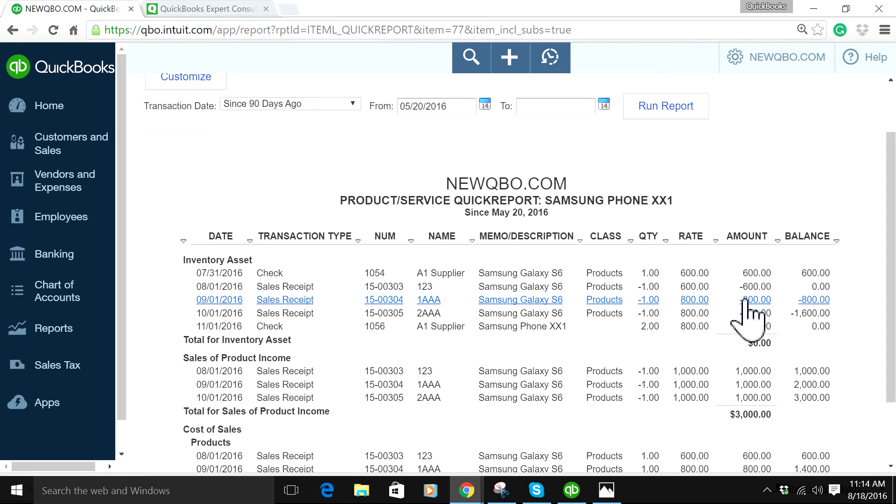
pyautogui.scroll(-2, 745, 356)
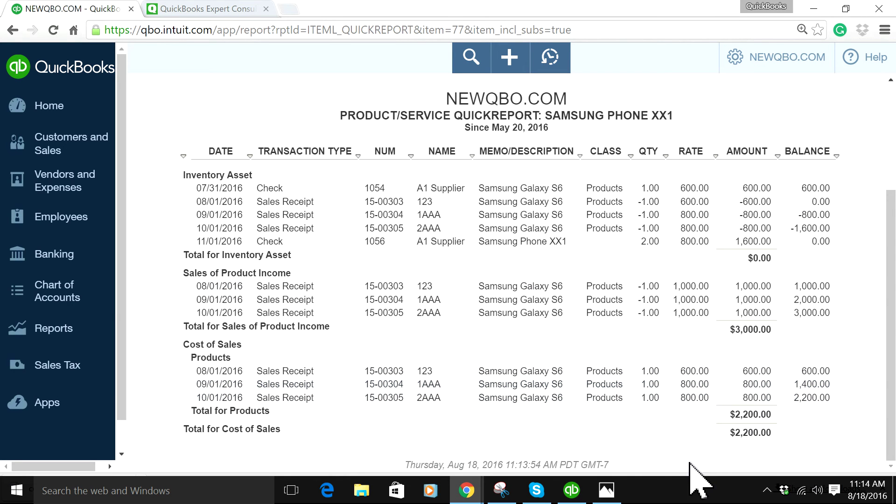
pyautogui.click(500, 491)
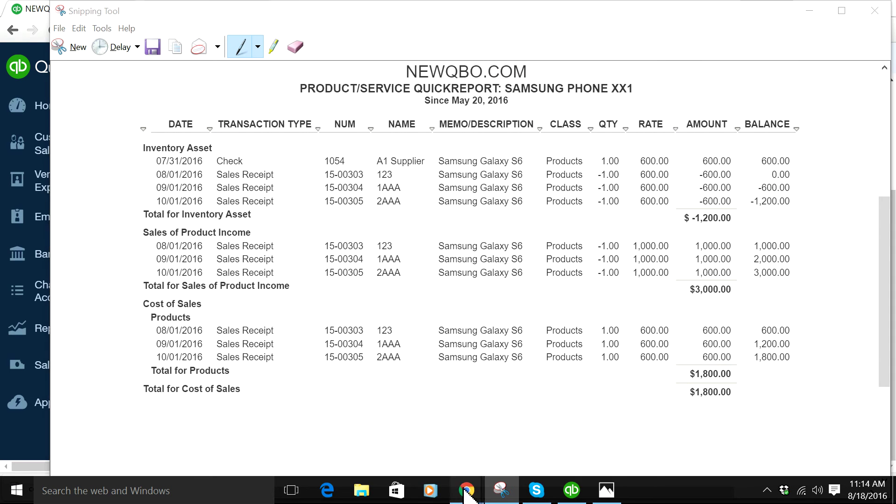
pyautogui.moveTo(467, 490)
pyautogui.click(415, 430)
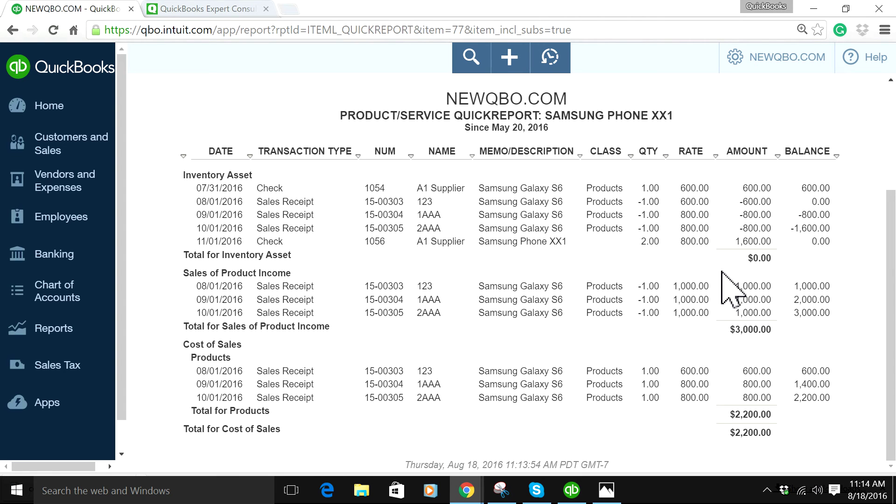
# - Open the Products and Services list, search for "sams" and check the quantities of the Samsung phones
pyautogui.click(785, 60)
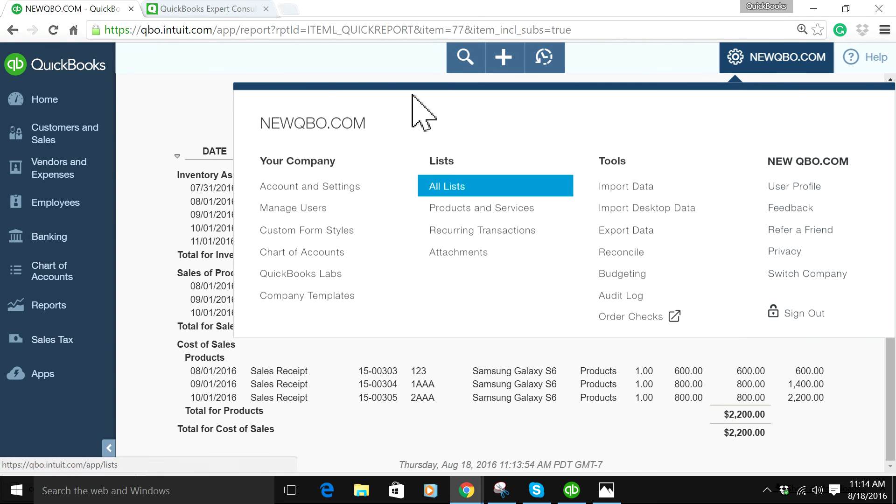
pyautogui.scroll(3, 181, 93)
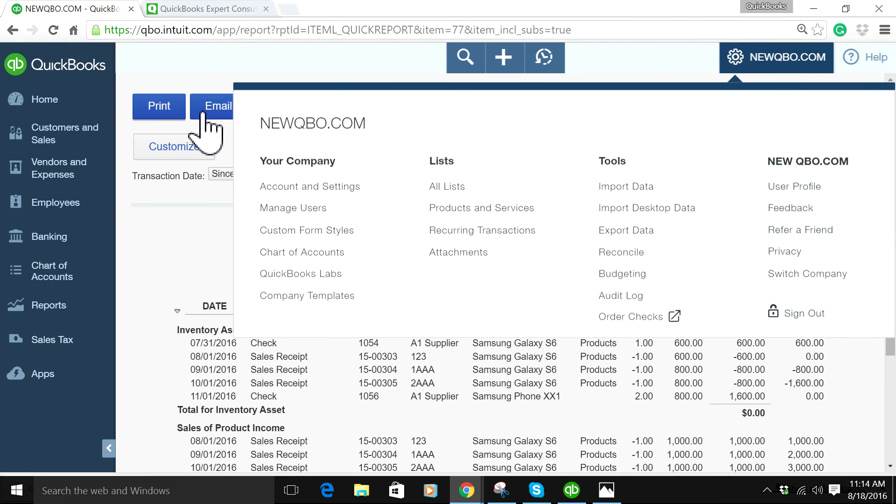
pyautogui.click(422, 209)
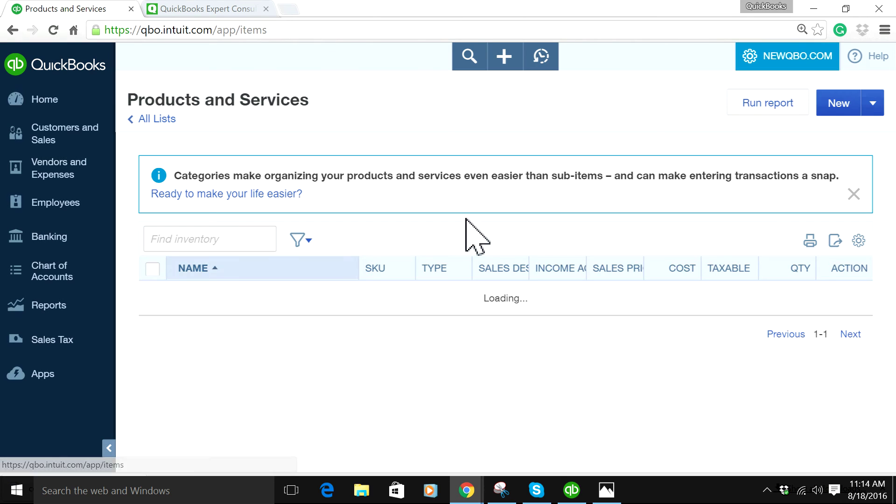
pyautogui.click(264, 241)
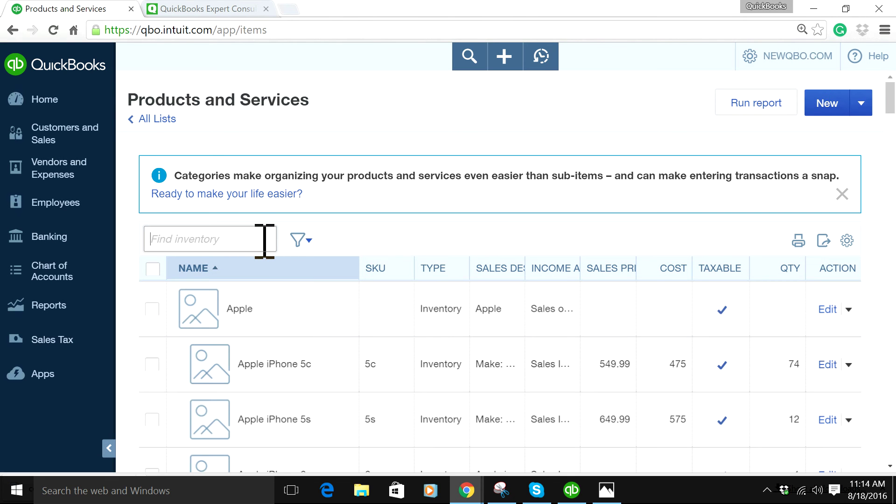
pyautogui.write('sams')
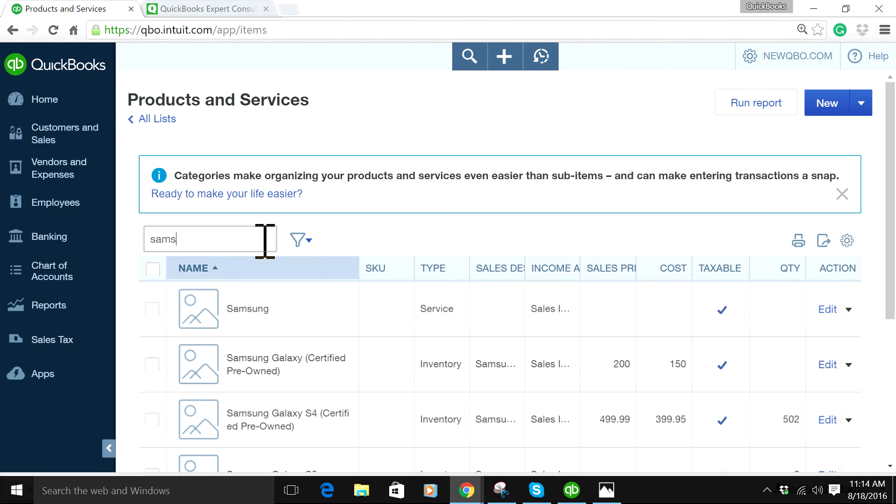
pyautogui.scroll(-5, 423, 299)
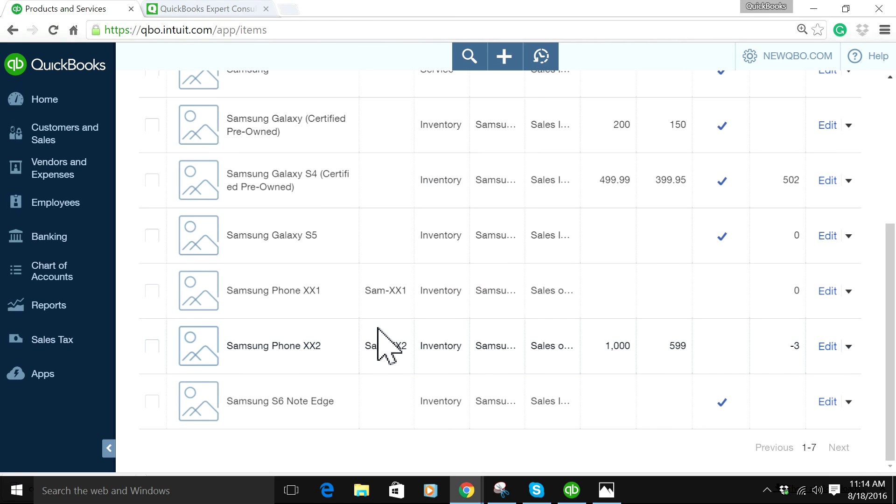
# - Open the Samsung Phone XX2 product, check its quantity on hand, sales price and cost, and close it without saving
pyautogui.click(827, 348)
pyautogui.scroll(-5, 728, 346)
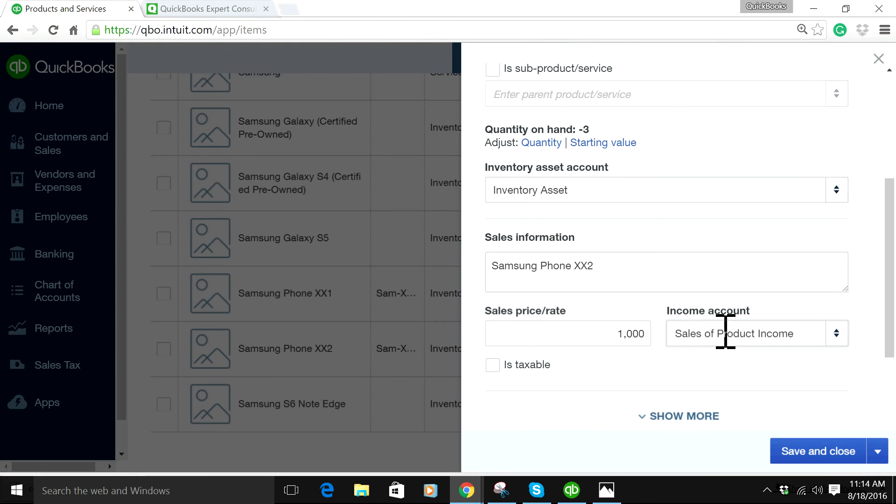
pyautogui.scroll(-1, 616, 355)
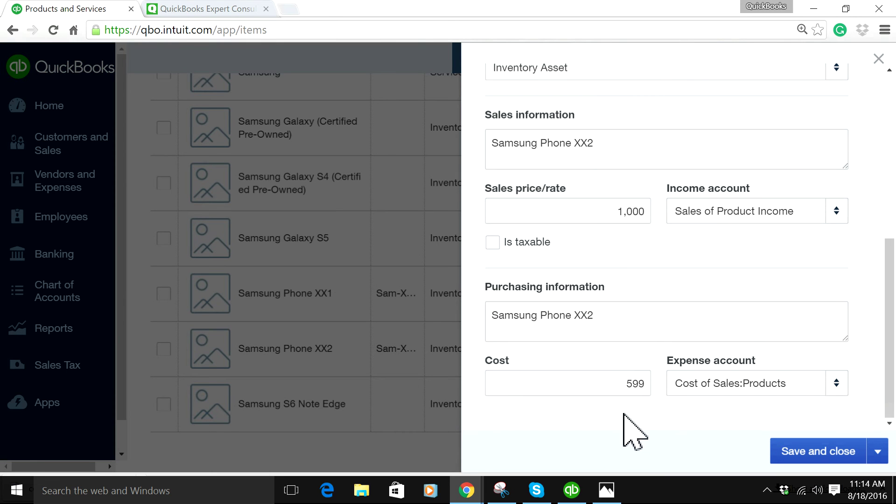
pyautogui.scroll(6, 840, 160)
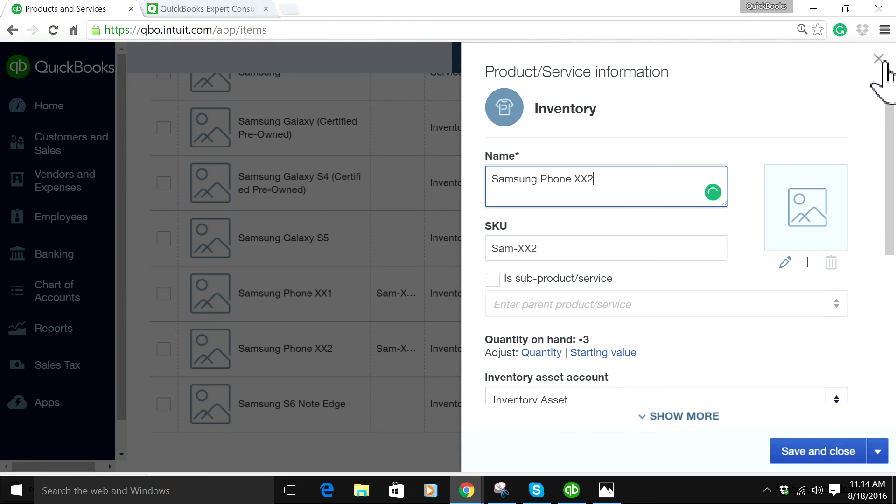
pyautogui.click(882, 59)
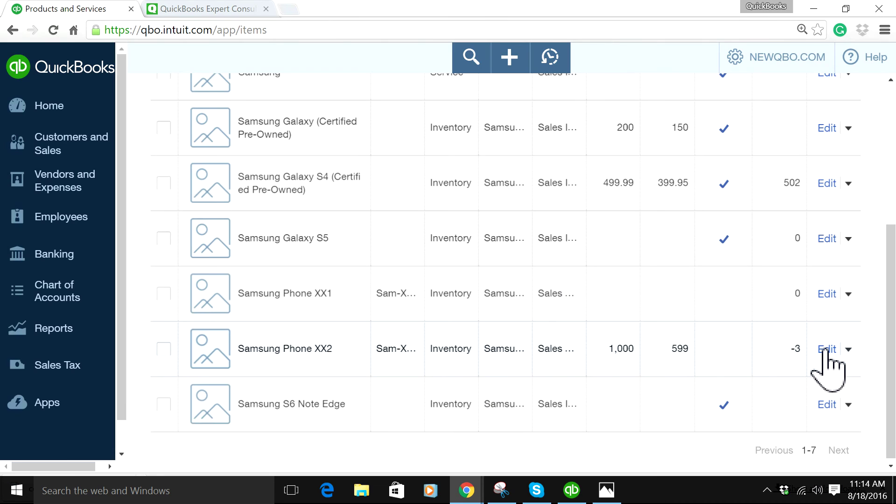
# - Run the report for Samsung Phone XX2 from the product list and review its inventory asset, income and cost of sales entries
pyautogui.click(827, 349)
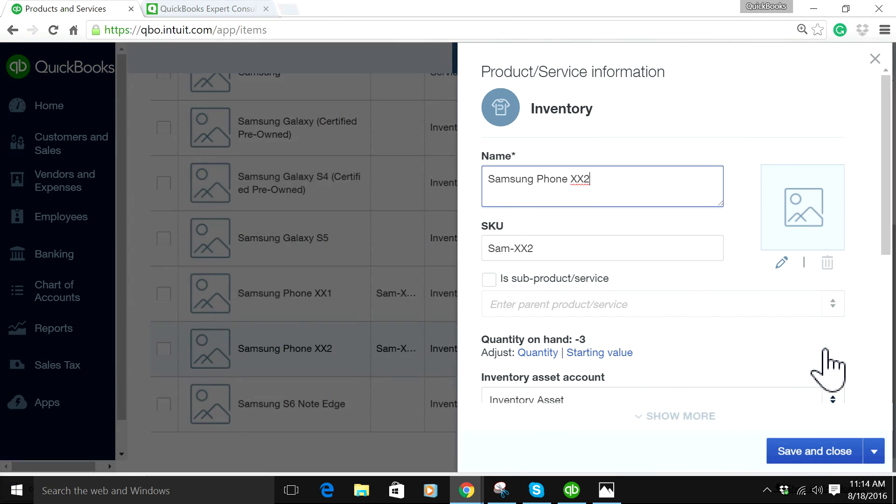
pyautogui.click(877, 59)
pyautogui.click(847, 350)
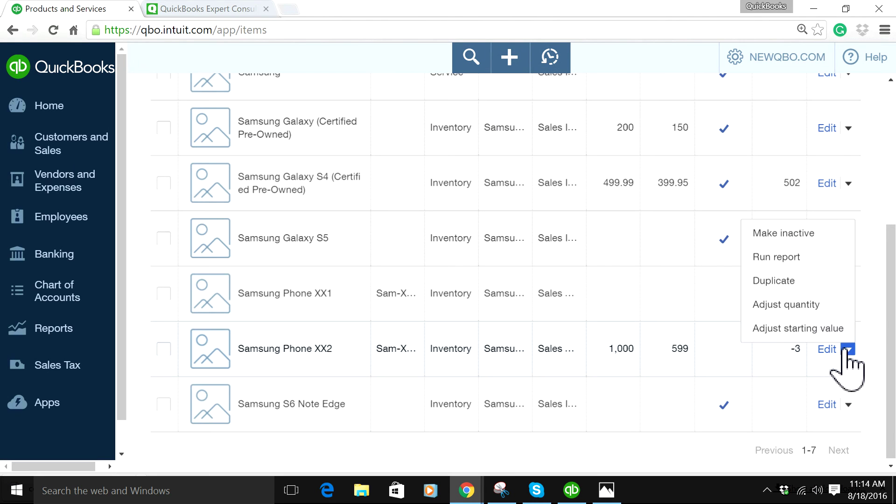
pyautogui.click(766, 258)
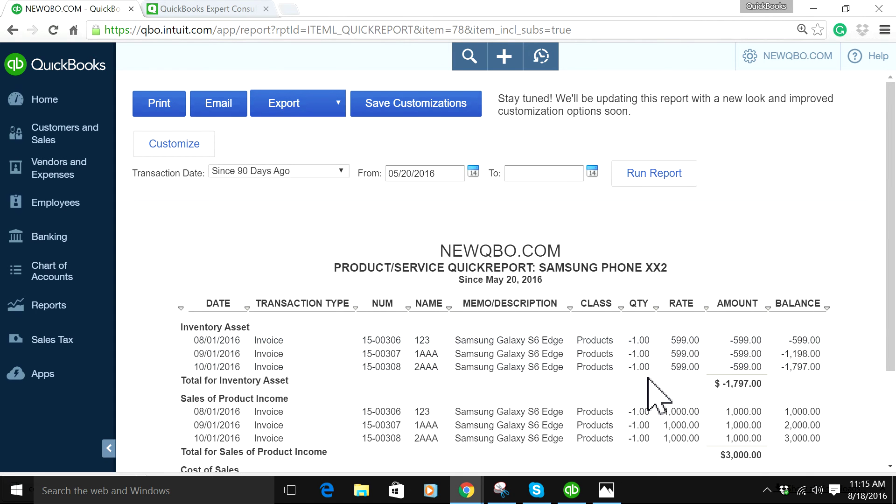
pyautogui.scroll(-1, 656, 395)
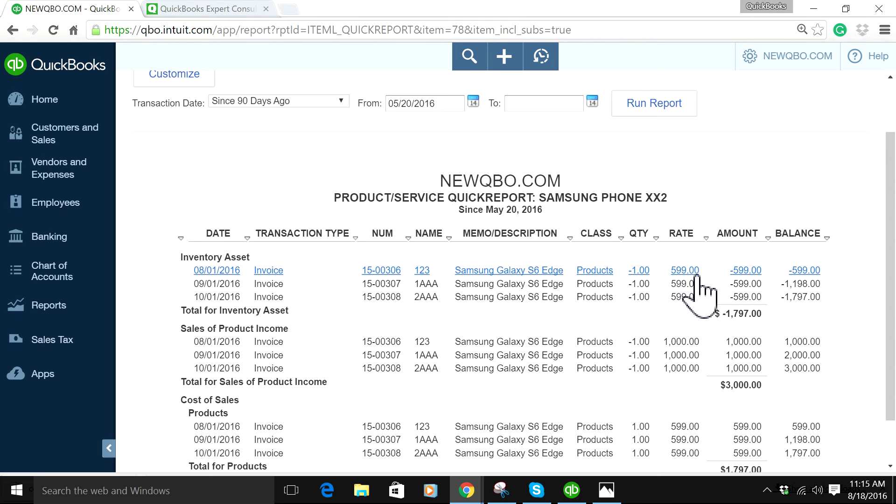
pyautogui.scroll(-1, 711, 305)
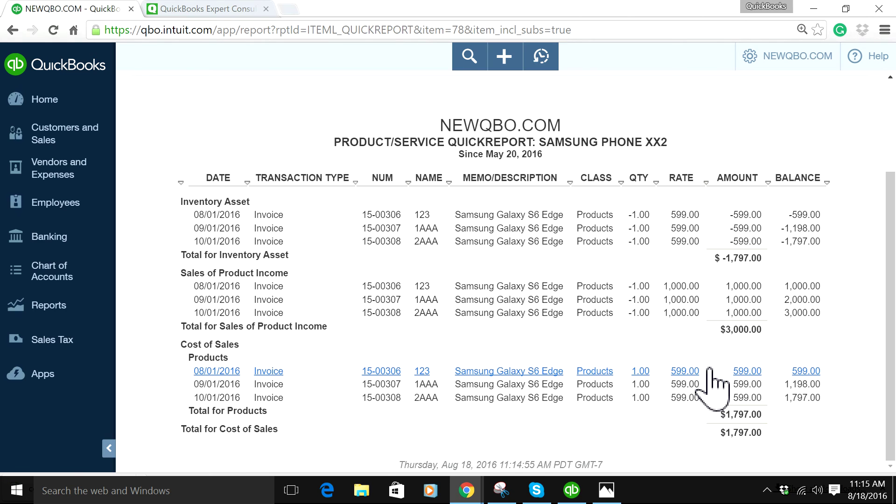
pyautogui.scroll(3, 717, 388)
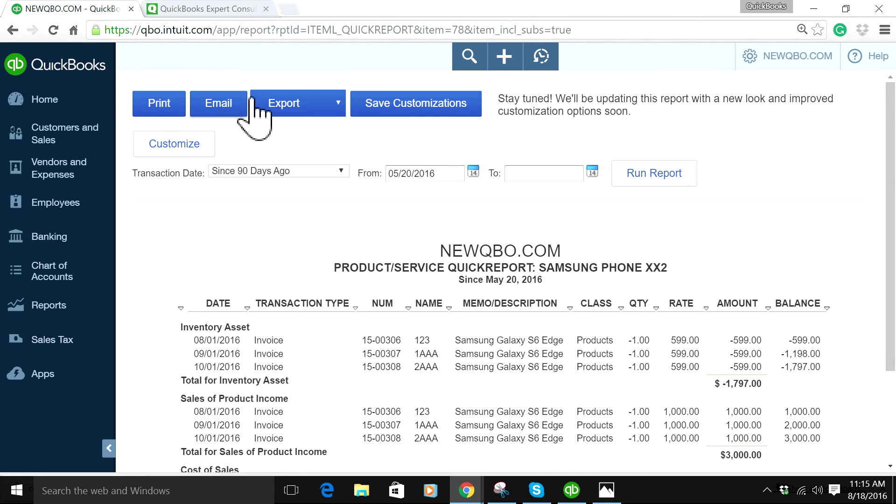
# - Open the Products and Services list, search for "sam" and locate Samsung Phone XX2
pyautogui.click(788, 68)
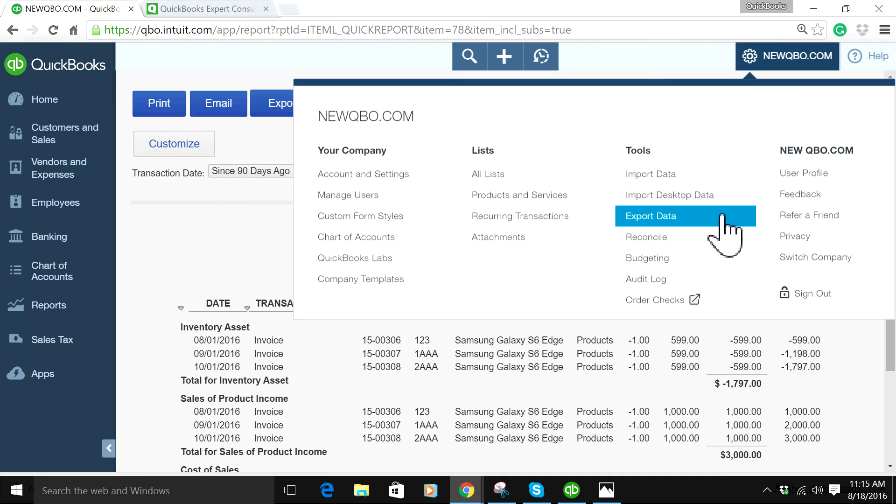
pyautogui.click(488, 195)
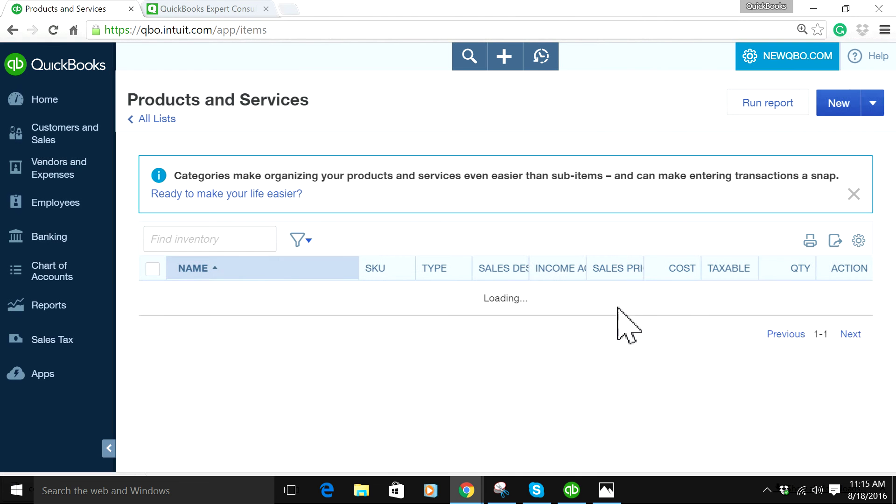
pyautogui.click(246, 239)
pyautogui.write('sam')
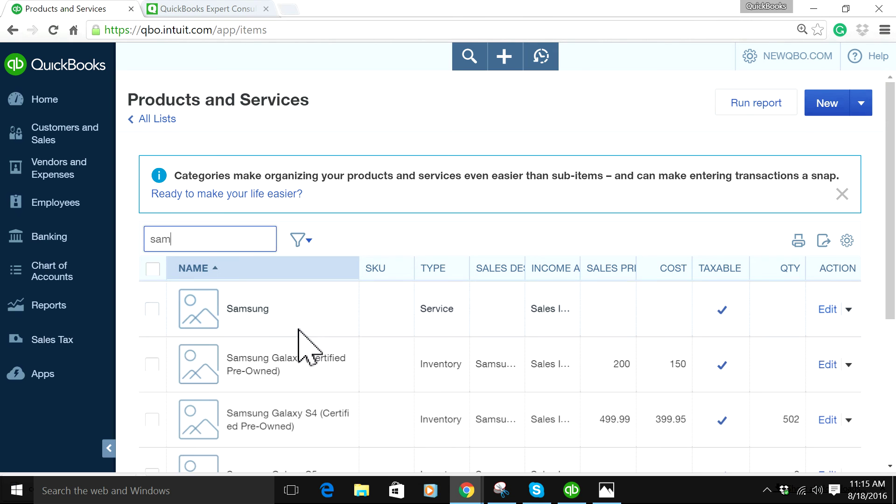
pyautogui.scroll(-3, 428, 364)
pyautogui.scroll(-2, 616, 436)
# - Open the Samsung Phone XX2 product, check its sales price and purchase cost, and close it without saving
pyautogui.click(827, 377)
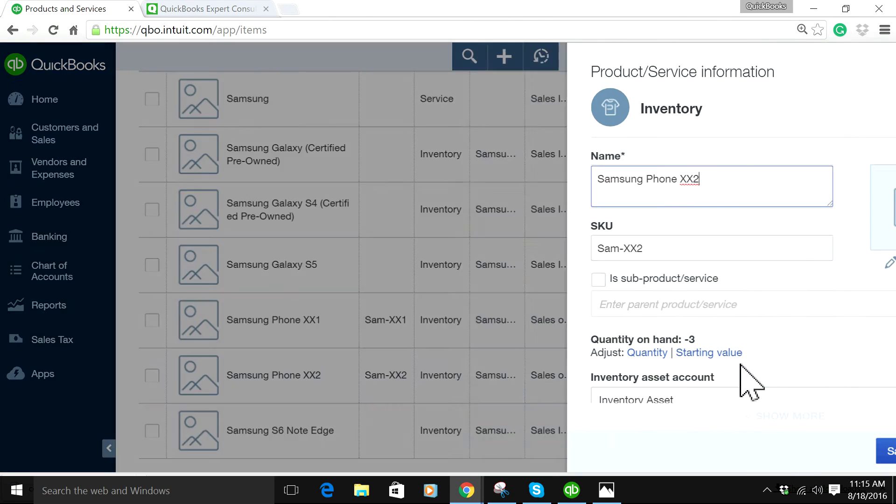
pyautogui.scroll(-6, 688, 369)
pyautogui.click(633, 387)
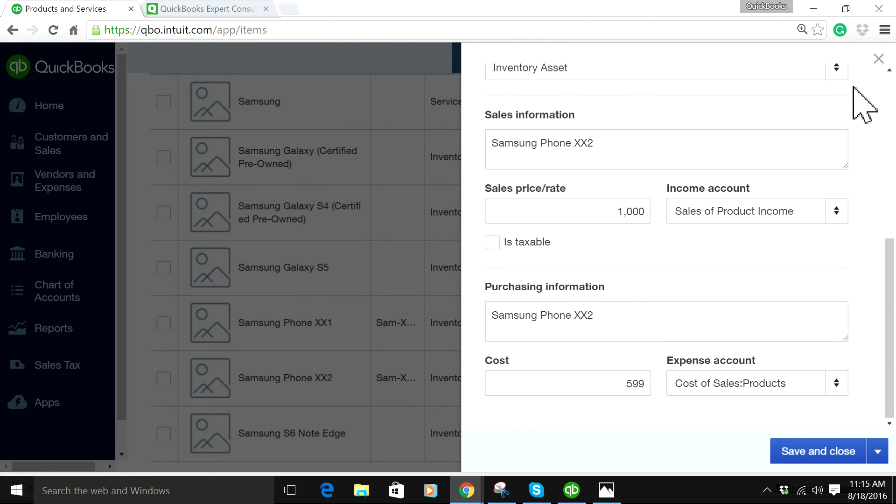
pyautogui.click(878, 59)
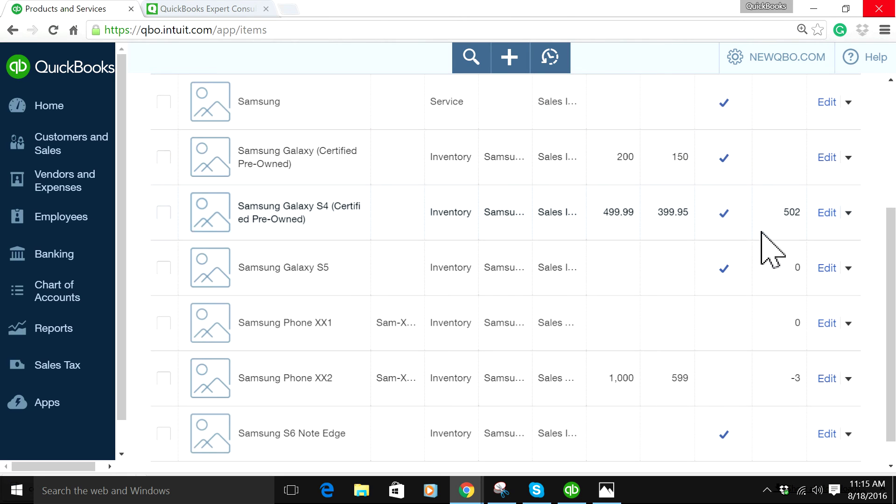
# - Run the Samsung Phone XX2 report again and bring its complete set of transactions into view
pyautogui.scroll(-1, 677, 304)
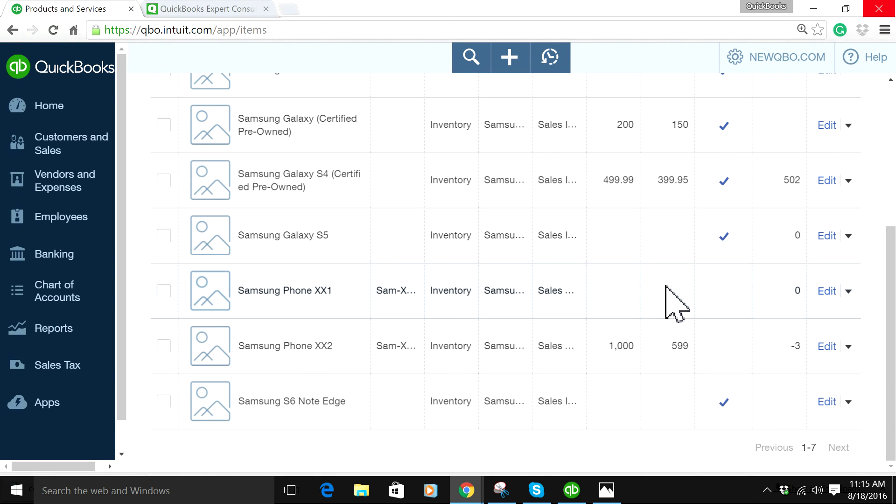
pyautogui.click(849, 346)
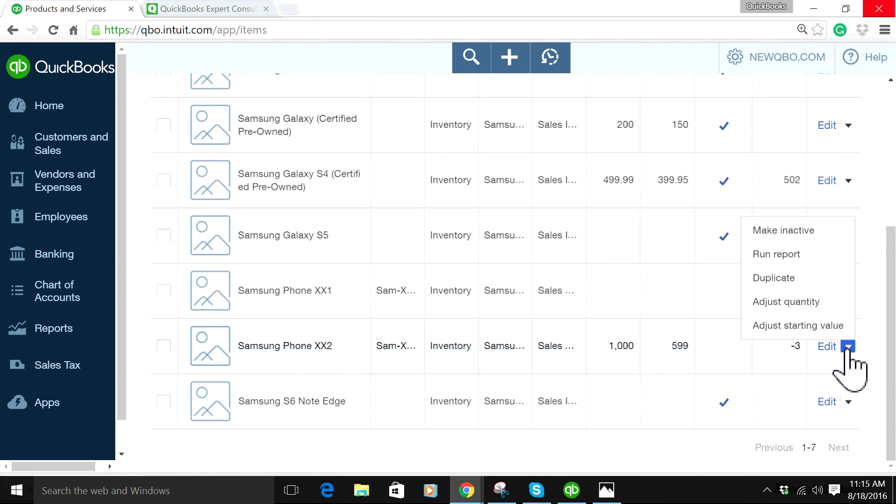
pyautogui.click(793, 256)
pyautogui.scroll(-3, 701, 300)
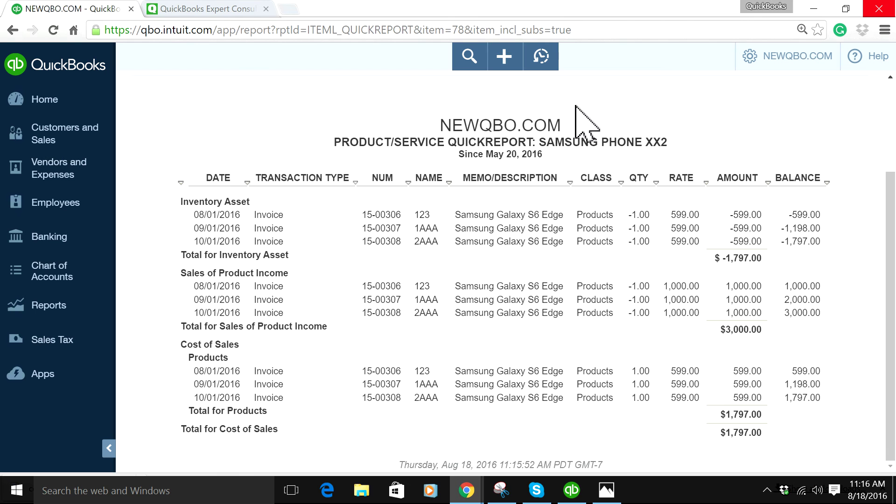
# - Switch to Snipping Tool and close the old Samsung Phone XX1 snip without saving it
pyautogui.click(501, 491)
pyautogui.click(874, 11)
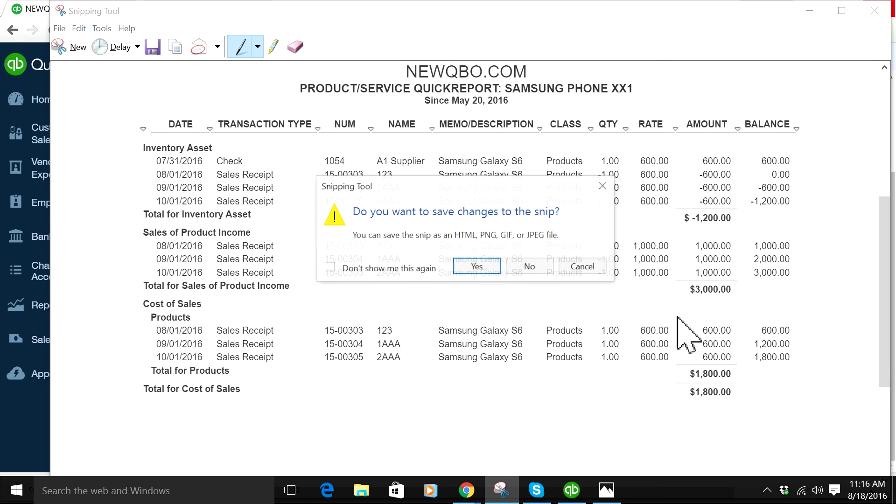
pyautogui.click(530, 266)
# - Reopen Snipping Tool, capture the Samsung Phone XX2 report as a new snip, and return to Chrome with the snip kept open
pyautogui.click(501, 490)
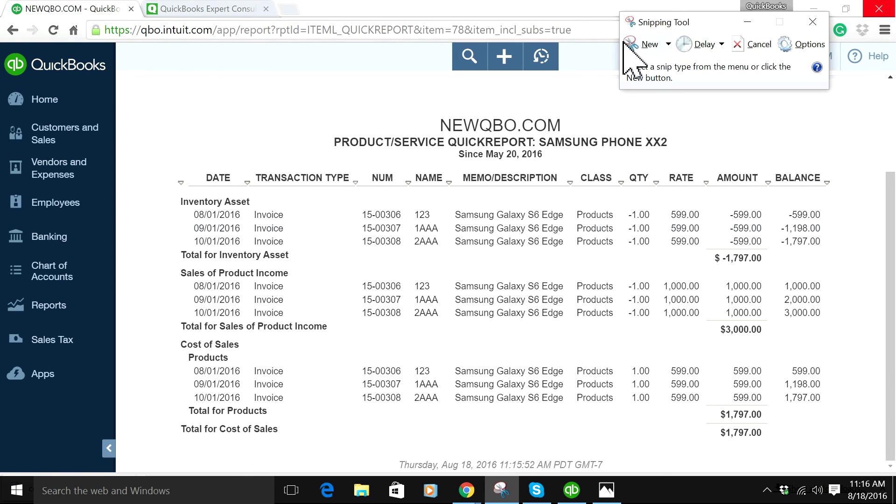
pyautogui.click(626, 45)
pyautogui.moveTo(124, 90); pyautogui.dragTo(872, 452)
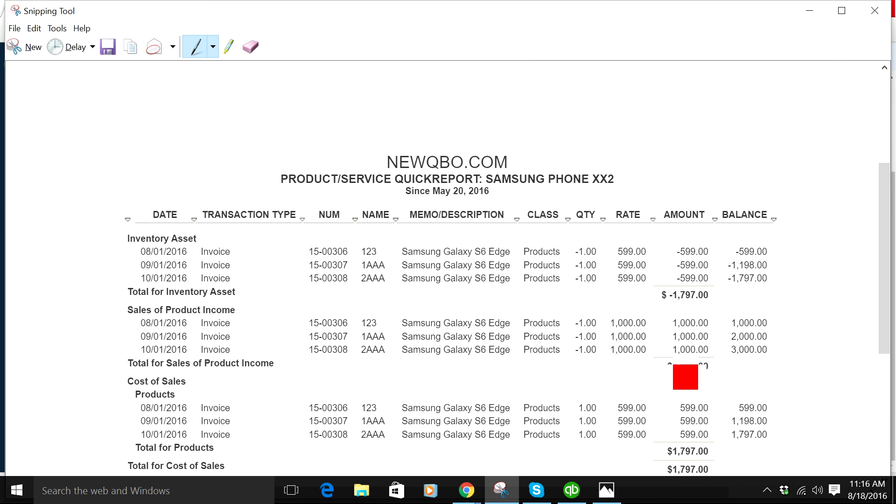
pyautogui.click(808, 10)
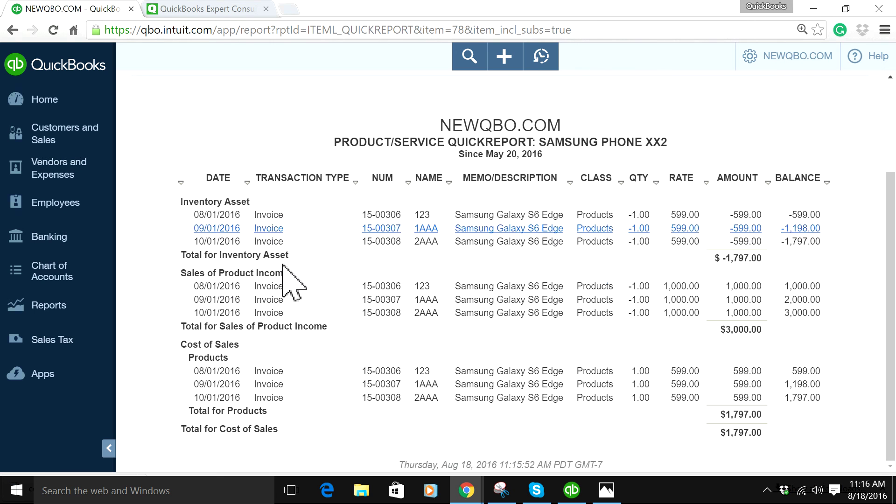
# - Create a new bill and choose A1 Supplier as the vendor
pyautogui.click(511, 56)
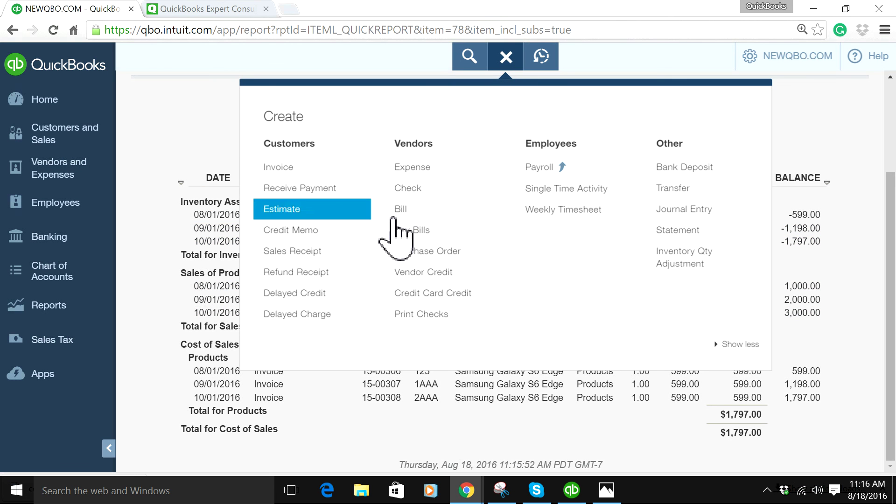
pyautogui.click(419, 209)
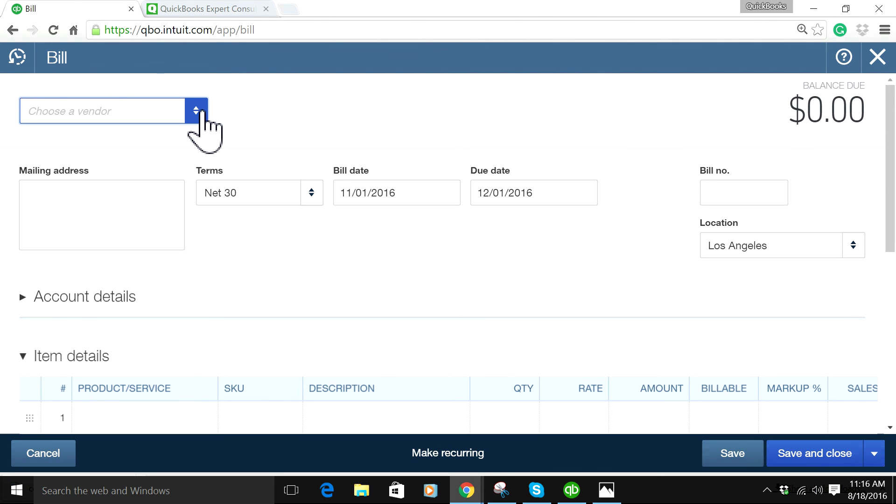
pyautogui.click(196, 110)
pyautogui.click(158, 196)
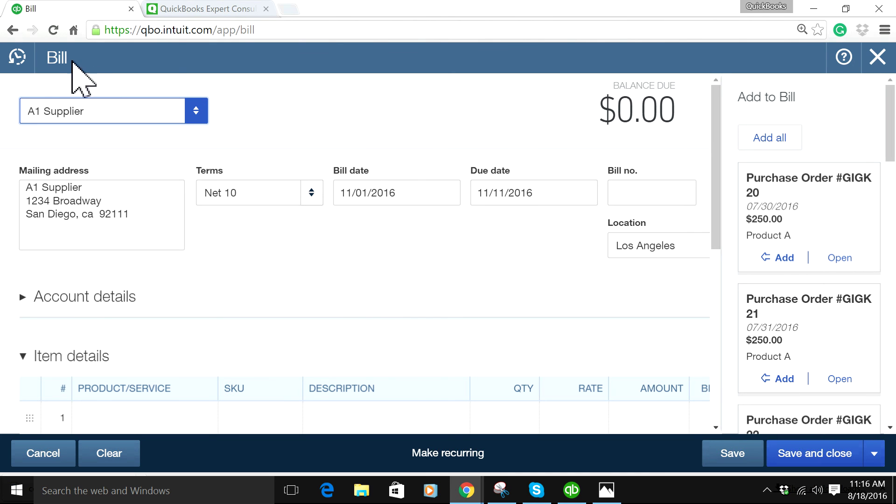
# - Add Samsung Phone XX2 to the bill's first item line with a quantity of 3 and a rate of 801
pyautogui.scroll(-2, 360, 280)
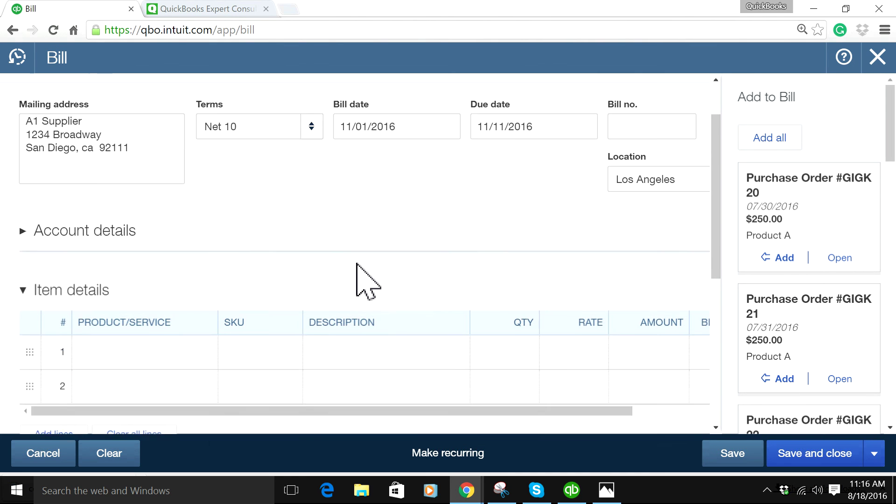
pyautogui.click(167, 349)
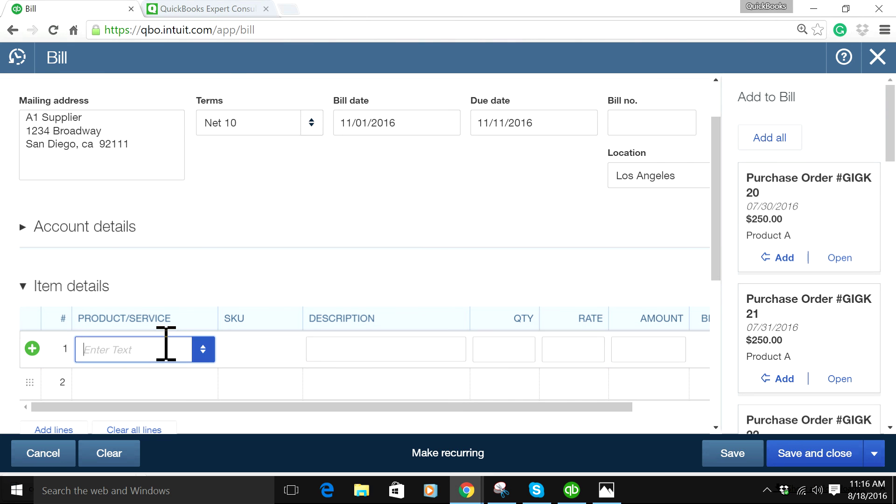
pyautogui.write('sam')
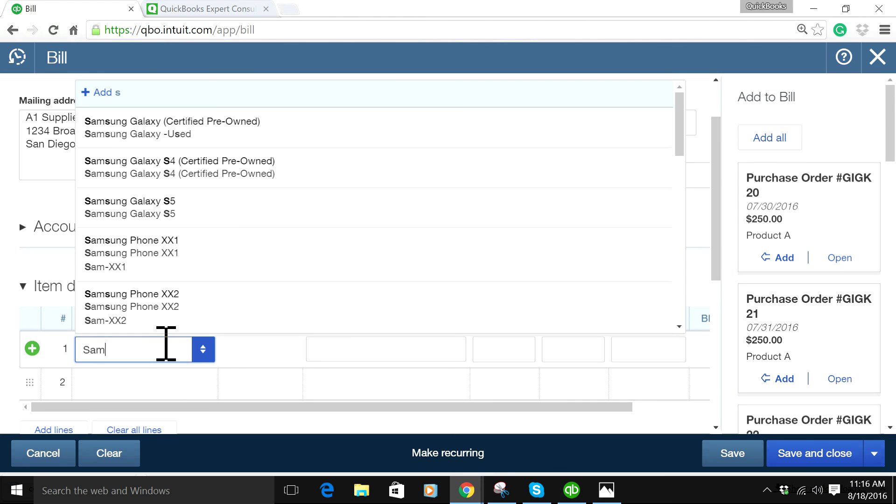
pyautogui.click(178, 303)
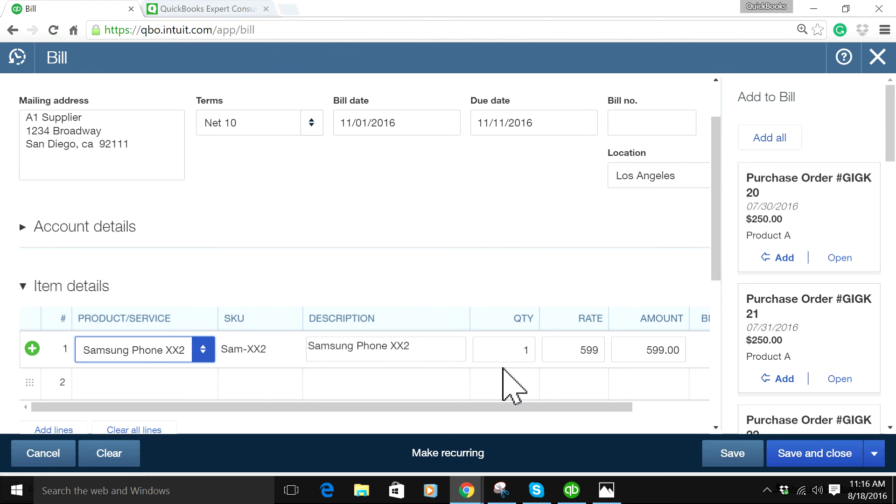
pyautogui.click(500, 347)
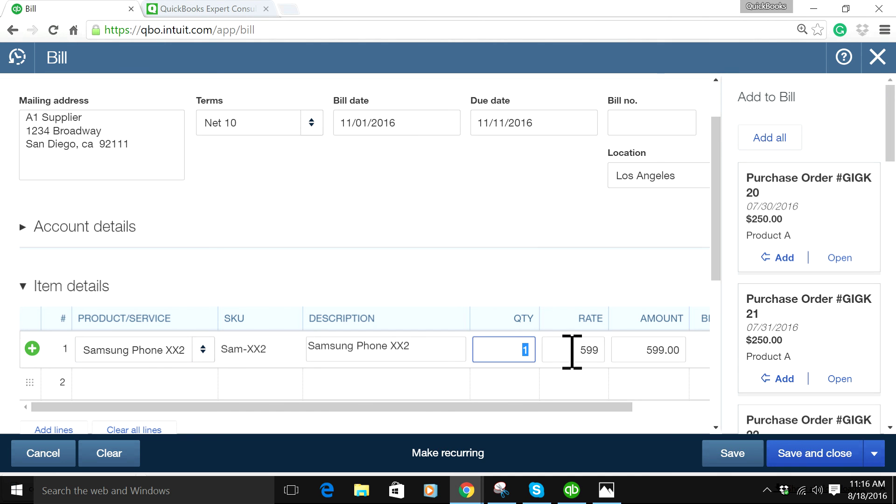
pyautogui.click(564, 349)
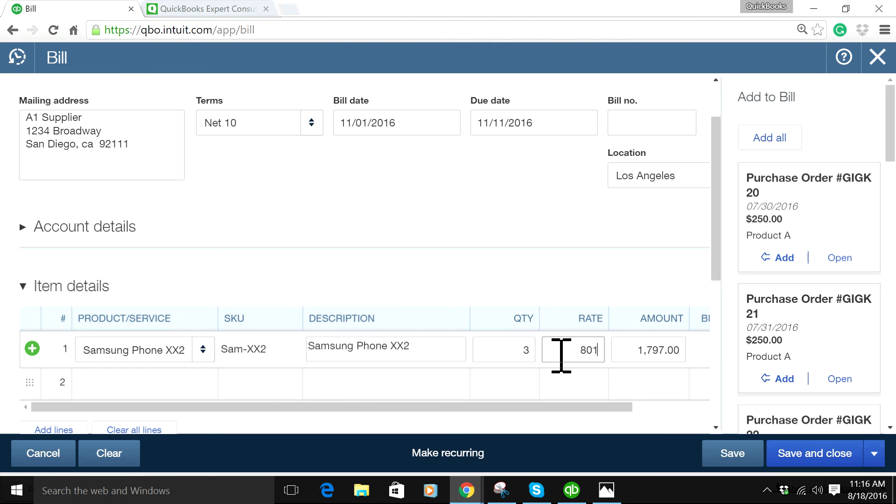
pyautogui.write('801')
# - Check the completed item line, then save and close the bill
pyautogui.scroll(3, 551, 290)
pyautogui.click(490, 251)
pyautogui.scroll(-3, 603, 285)
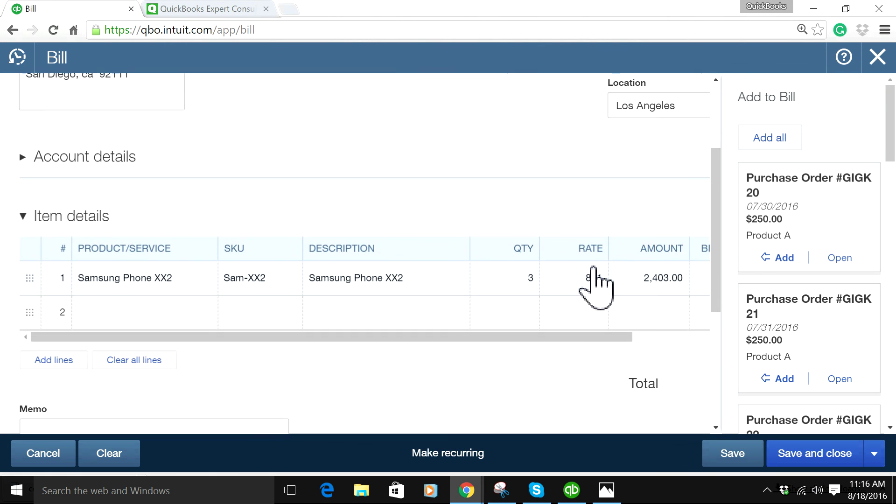
pyautogui.click(738, 458)
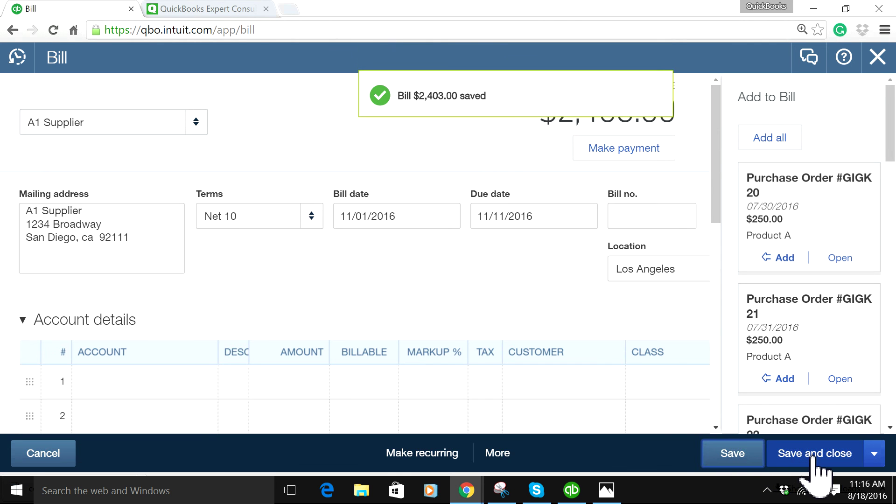
pyautogui.click(813, 454)
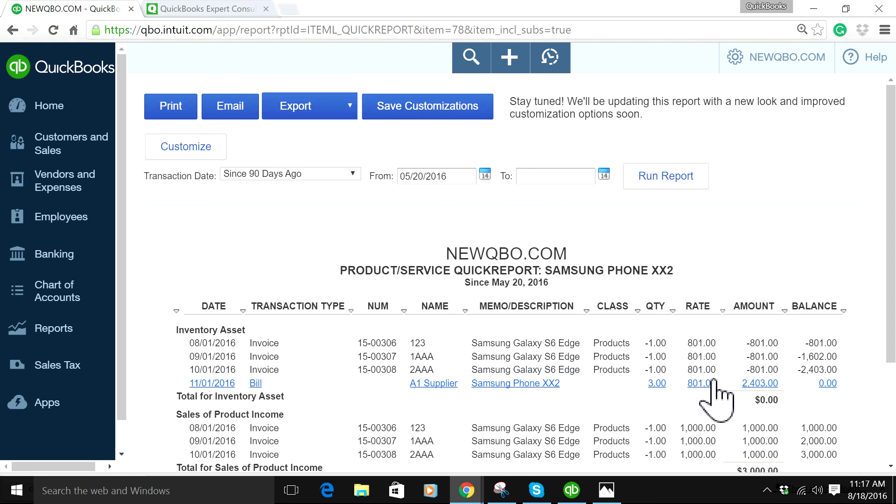
# - Review the updated rates and cost of sales in the Samsung Phone XX2 report, and briefly view the tutorial title image in Photos
pyautogui.scroll(-3, 713, 384)
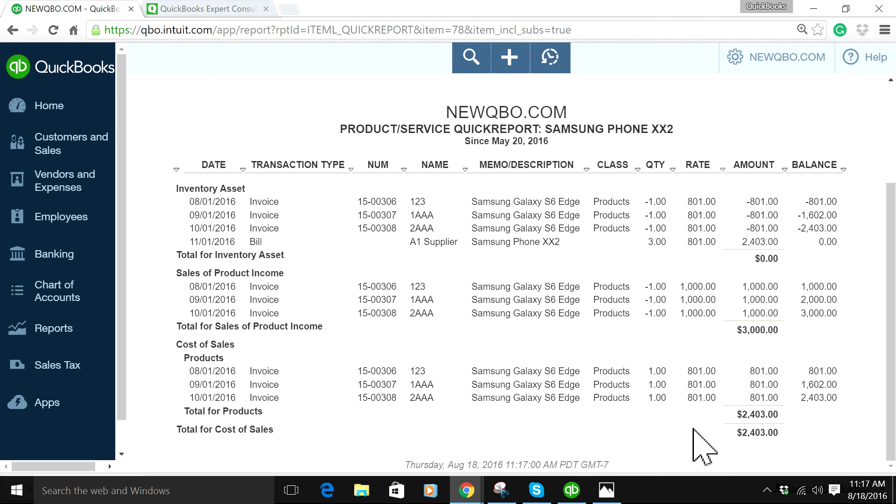
pyautogui.click(602, 494)
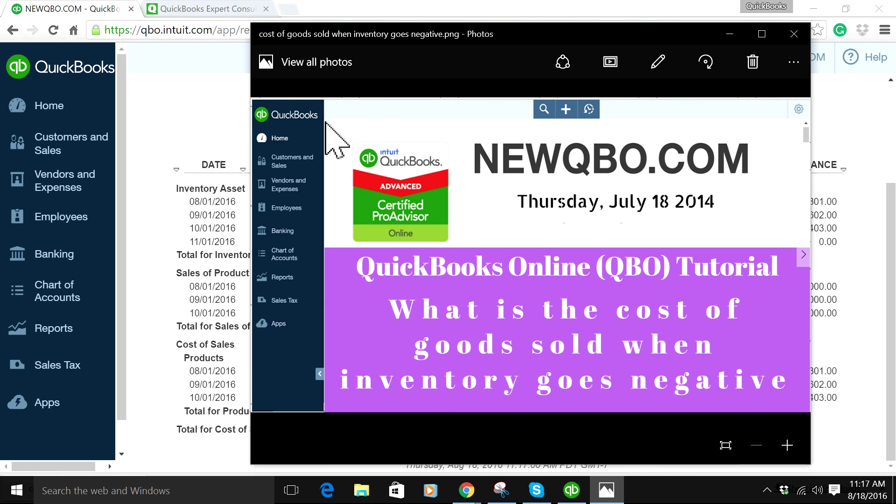
pyautogui.click(185, 82)
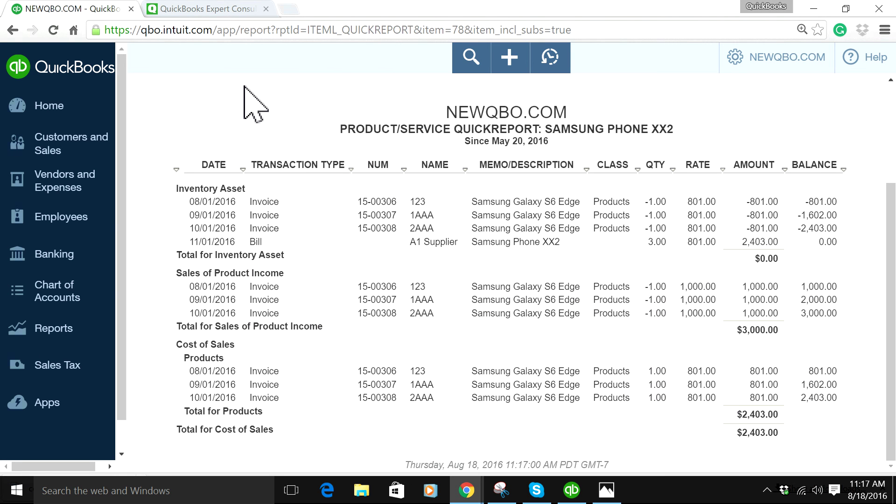
# - Switch to the NewQBO blog page and open its Consulting section
pyautogui.click(209, 8)
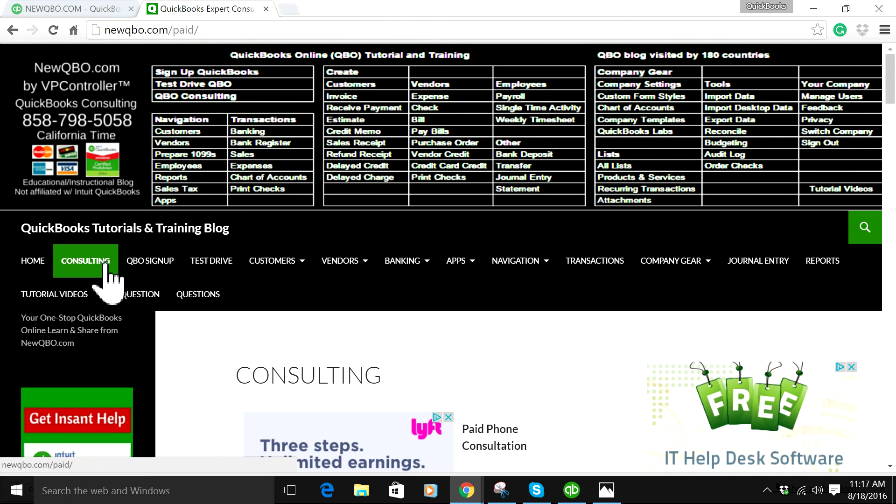
pyautogui.click(88, 264)
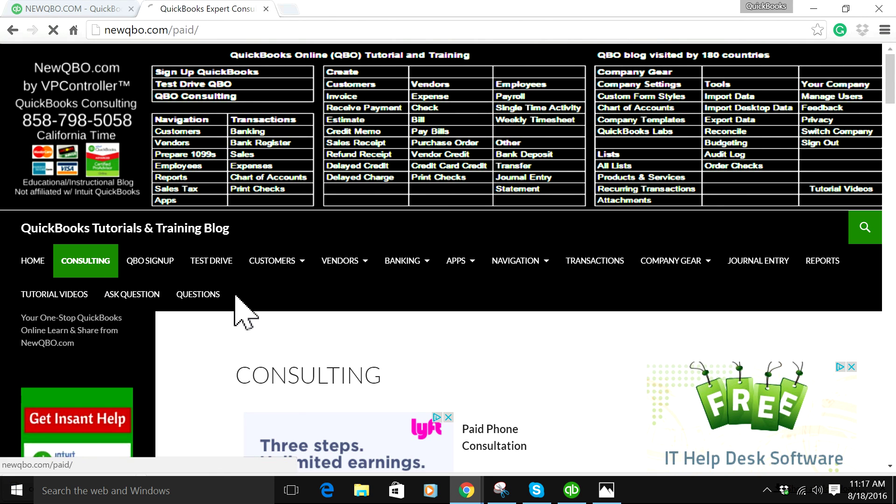